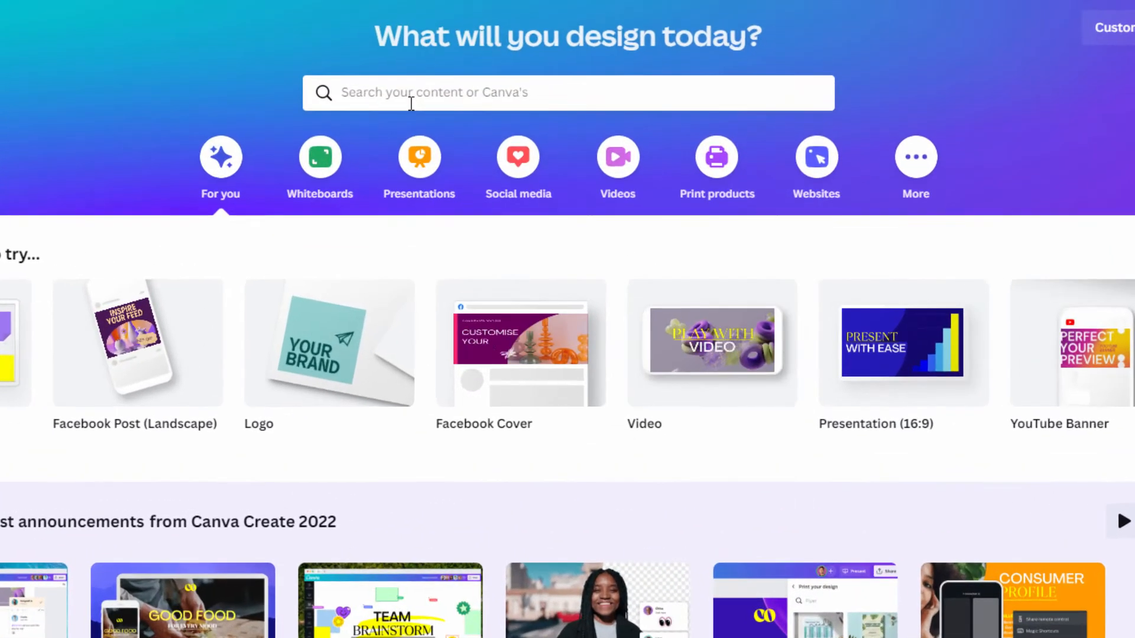
- Search the template library for "logo"
left_click(441, 119)
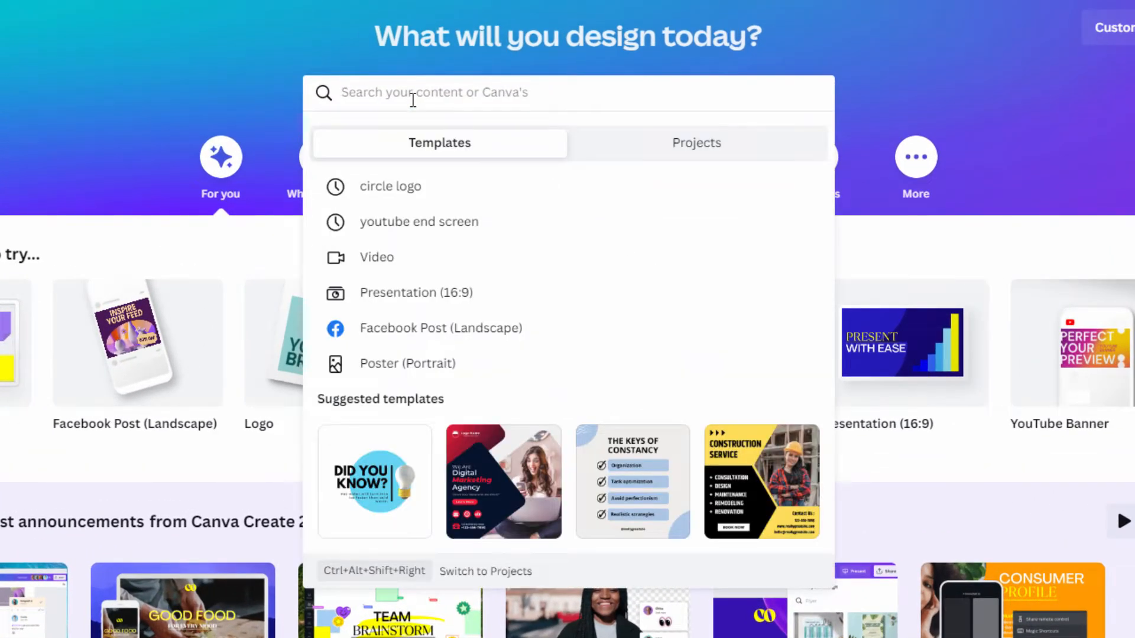
type("logo")
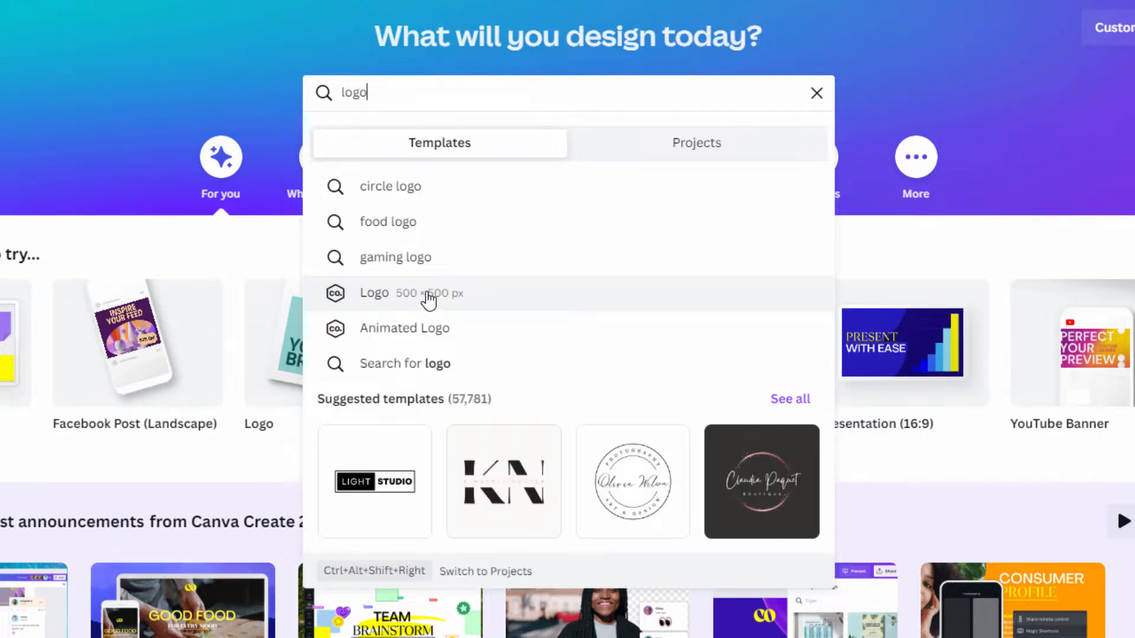
key("Return")
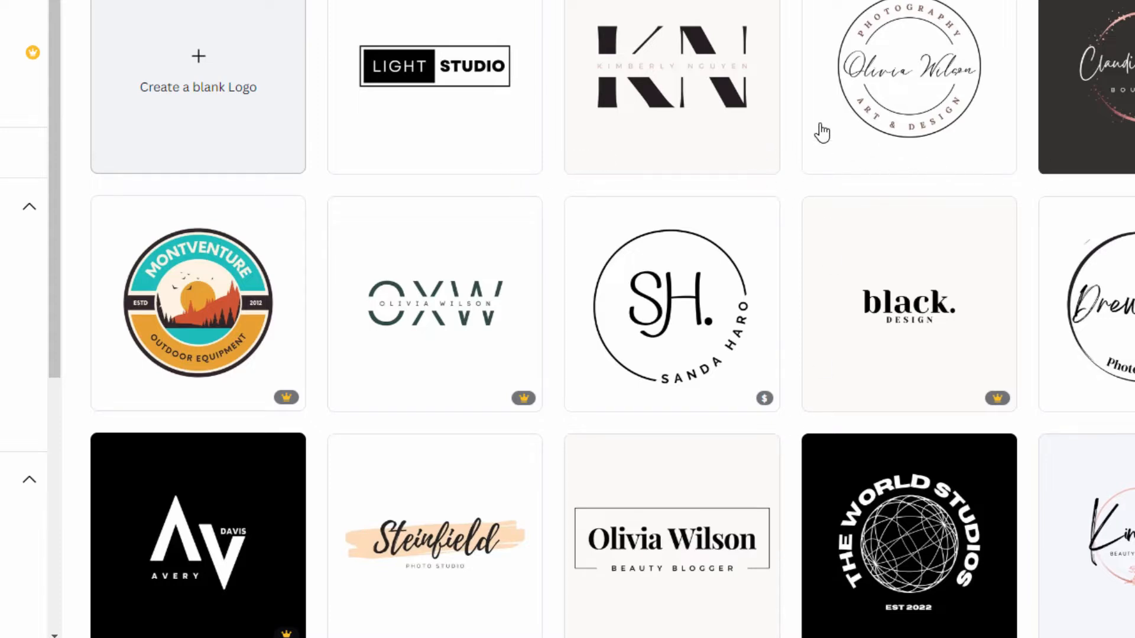
- Browse the logo template results to compare the available designs
scroll(777, 126, "down", 4)
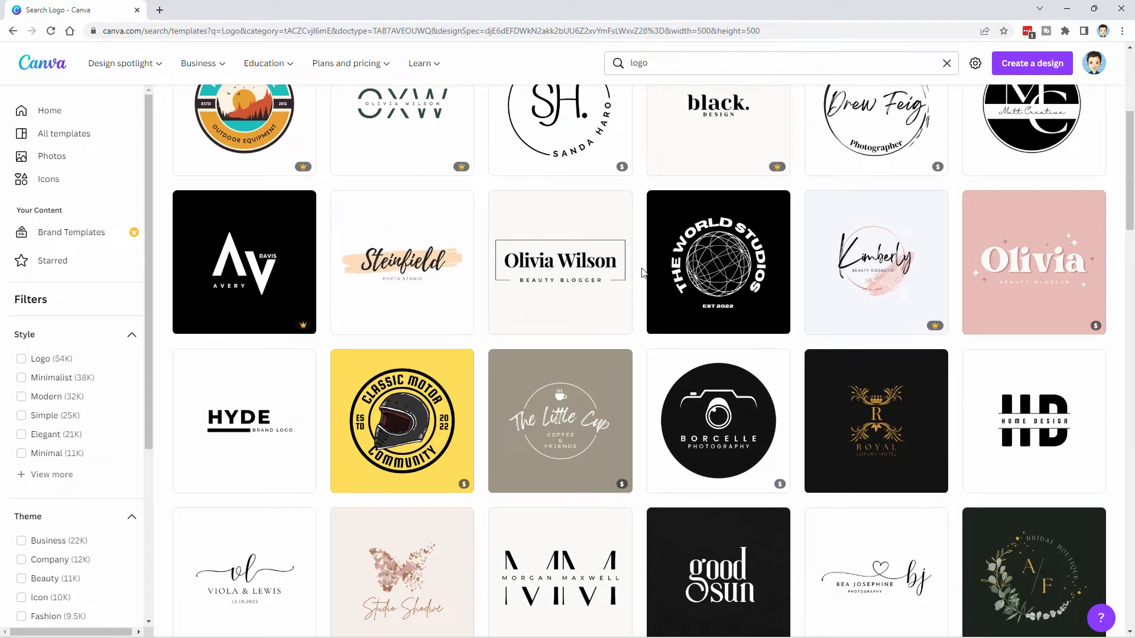
scroll(642, 302, "down", 2)
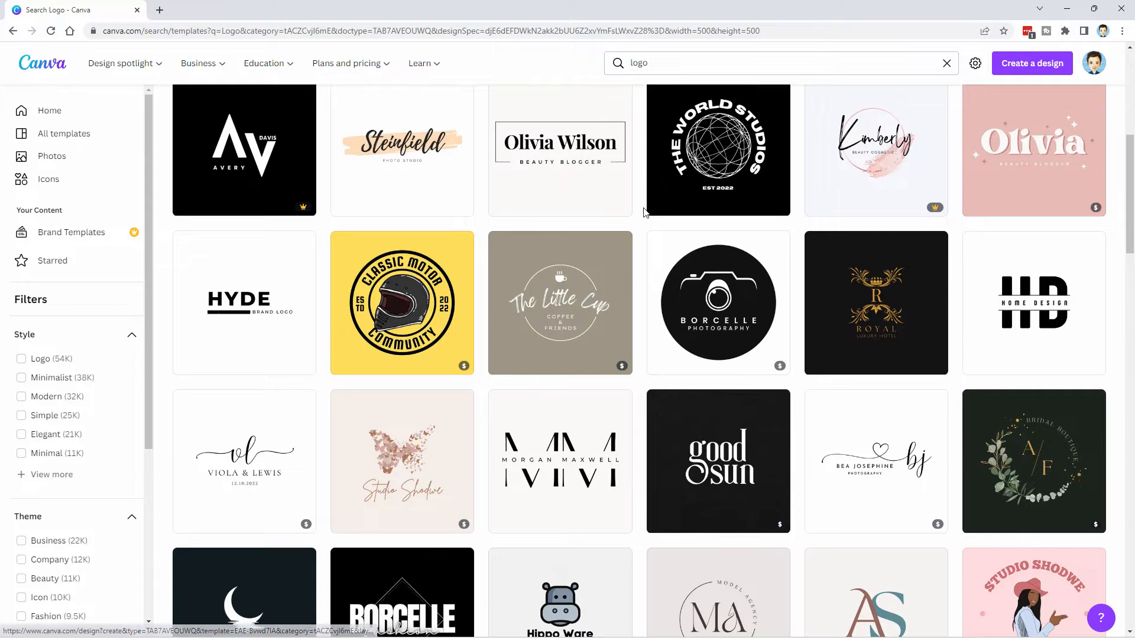
scroll(647, 212, "down", 3)
scroll(644, 212, "down", 1)
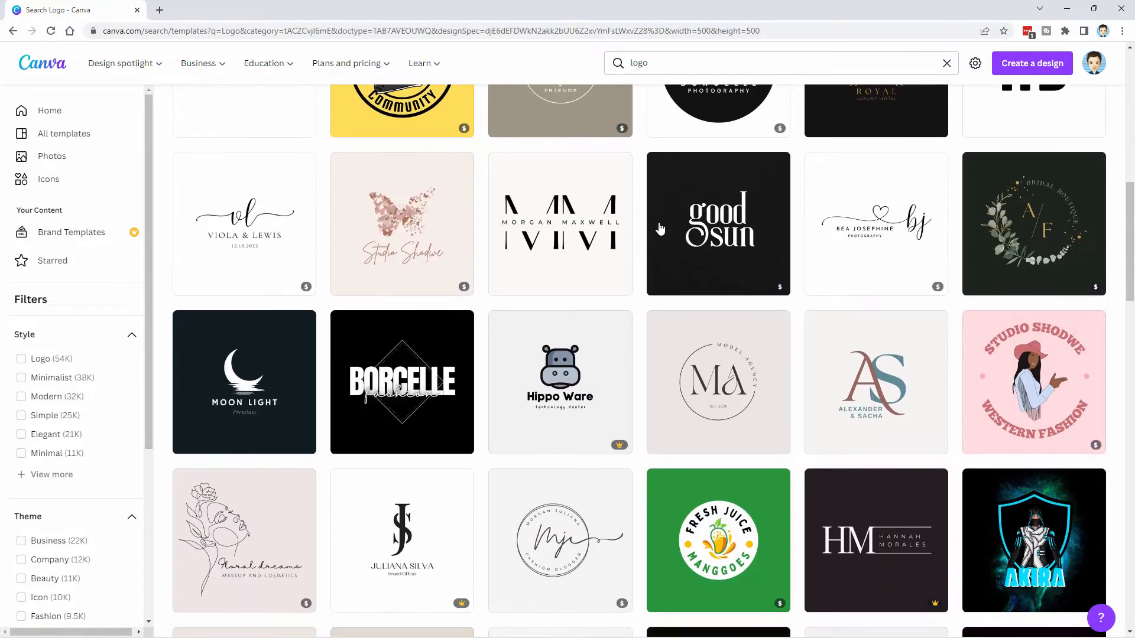
scroll(624, 211, "down", 3)
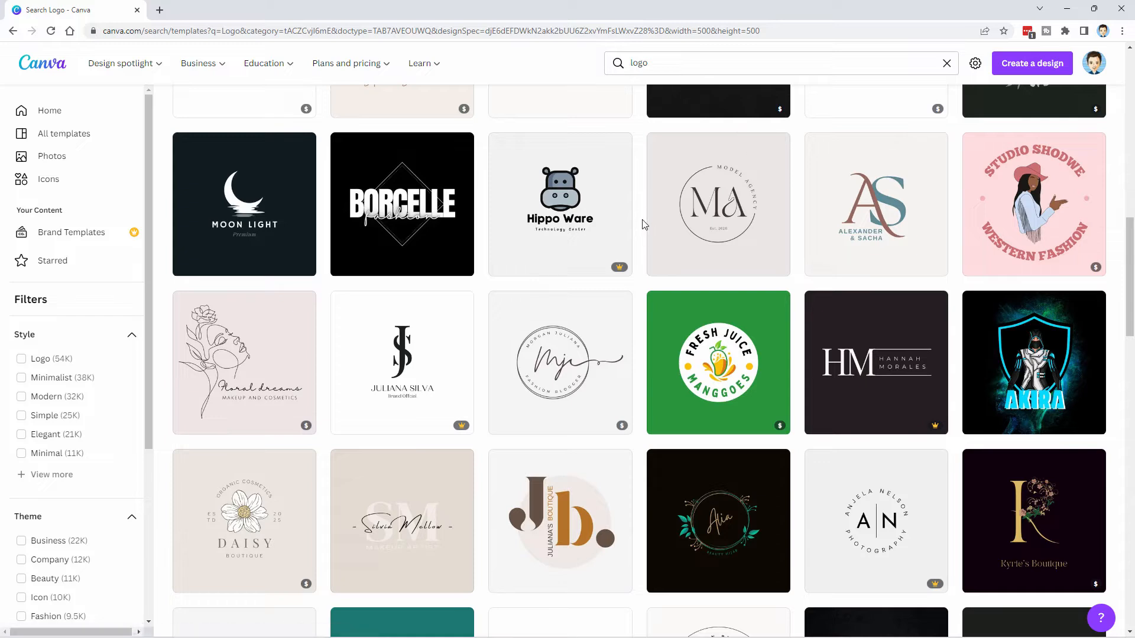
scroll(644, 224, "down", 3)
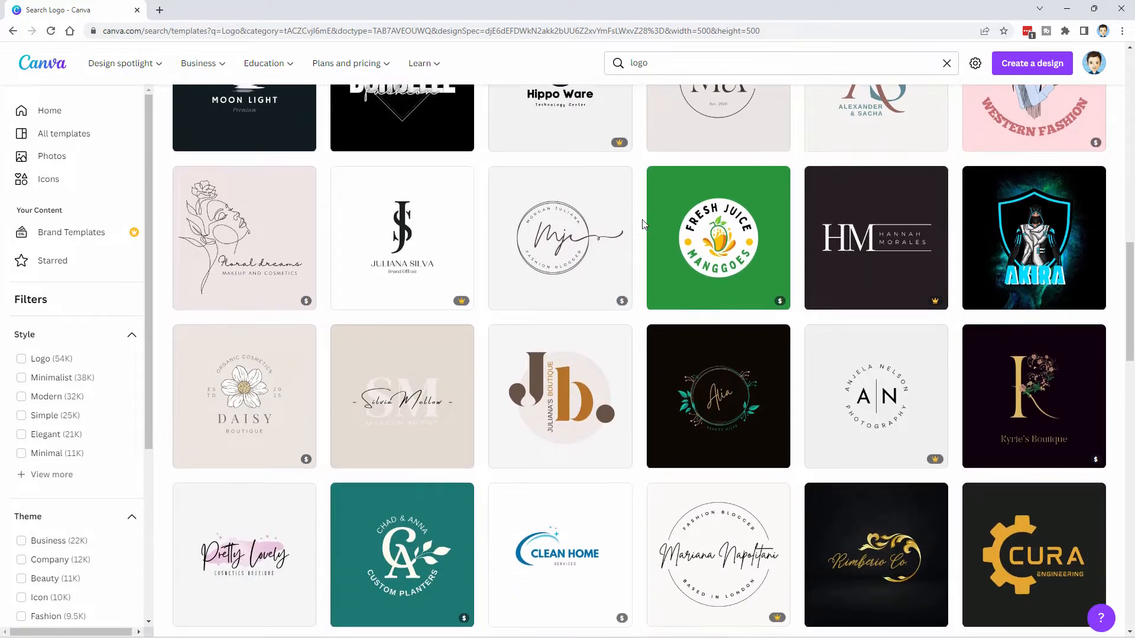
scroll(644, 224, "down", 1)
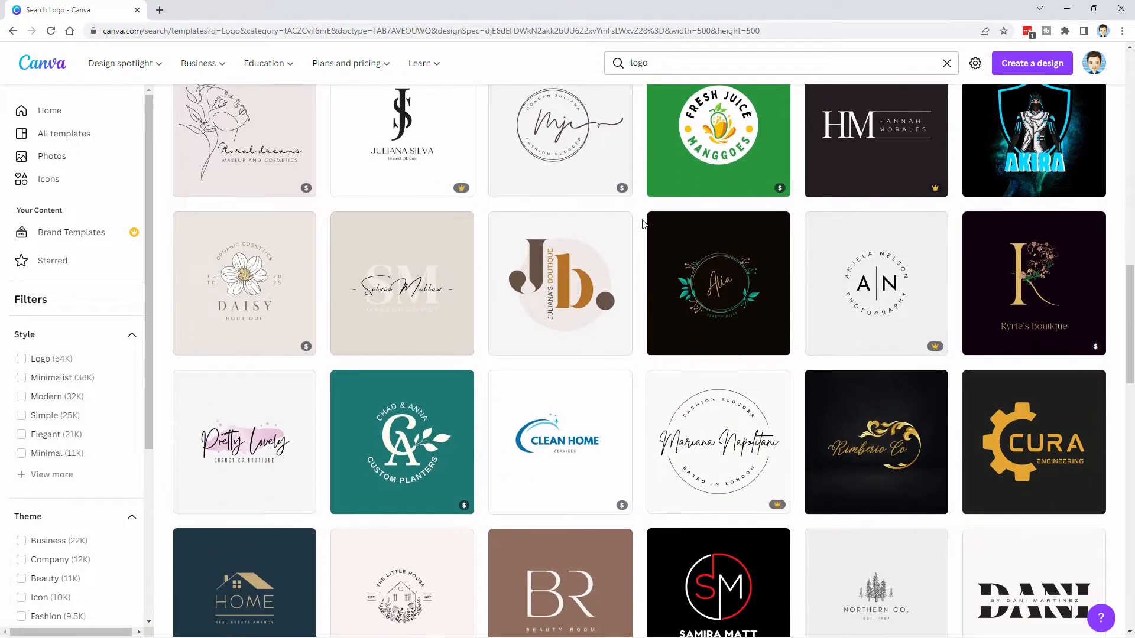
scroll(644, 225, "down", 4)
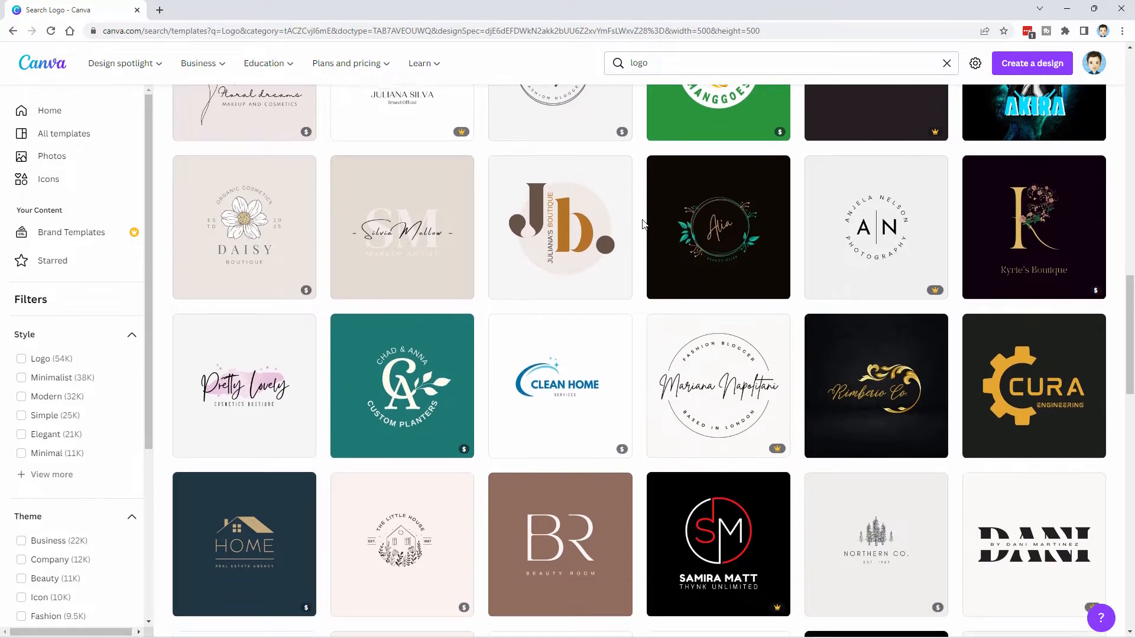
scroll(644, 225, "down", 5)
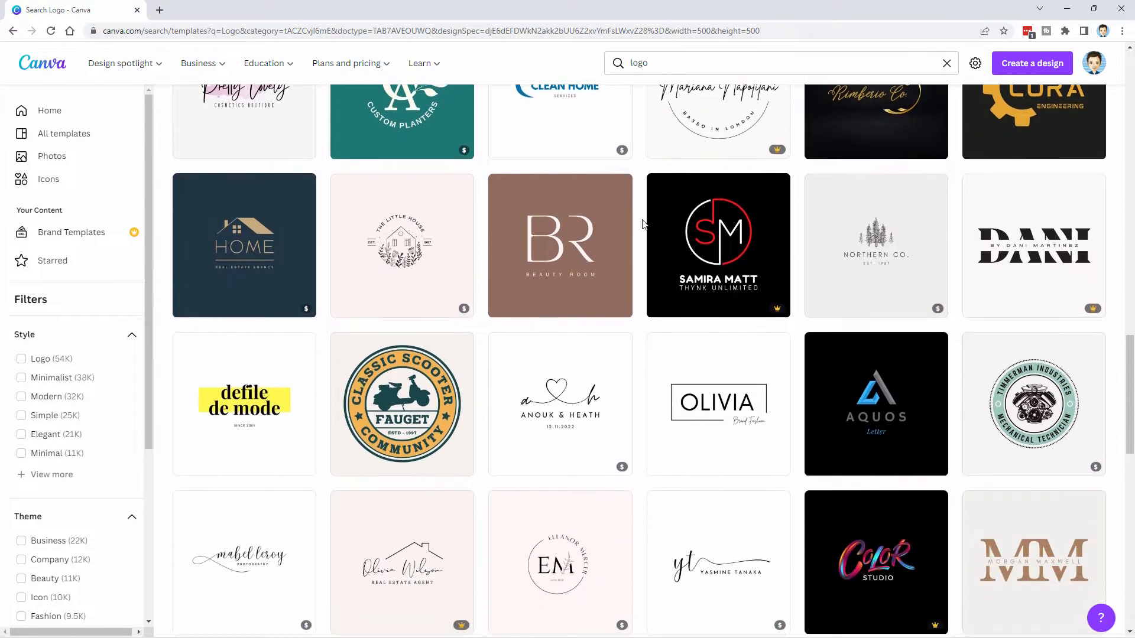
scroll(644, 225, "down", 3)
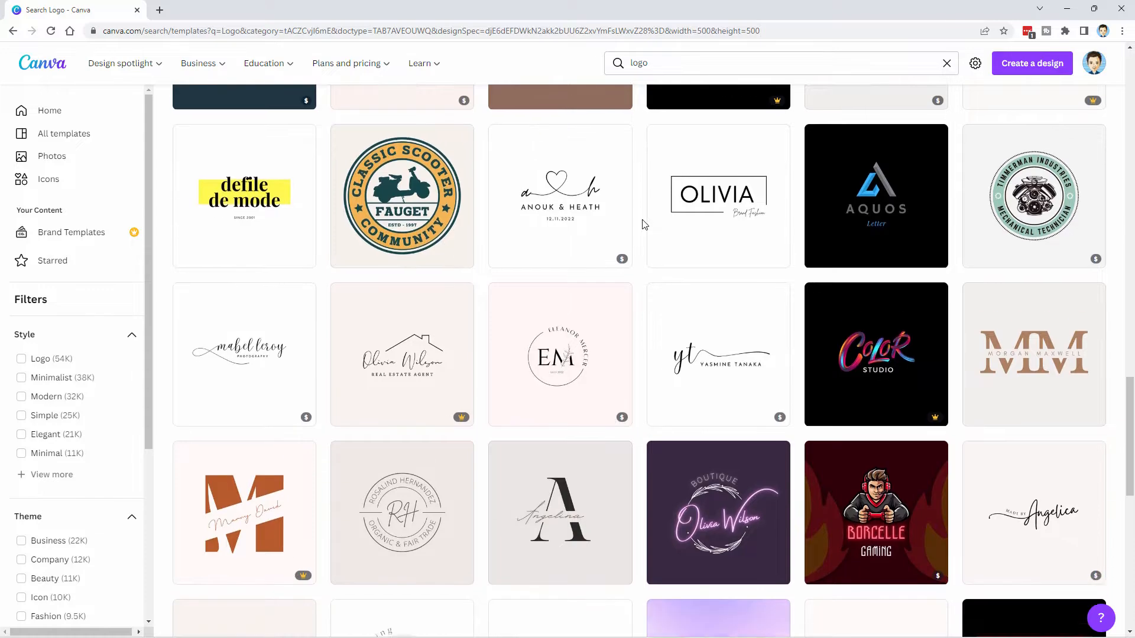
scroll(644, 224, "down", 3)
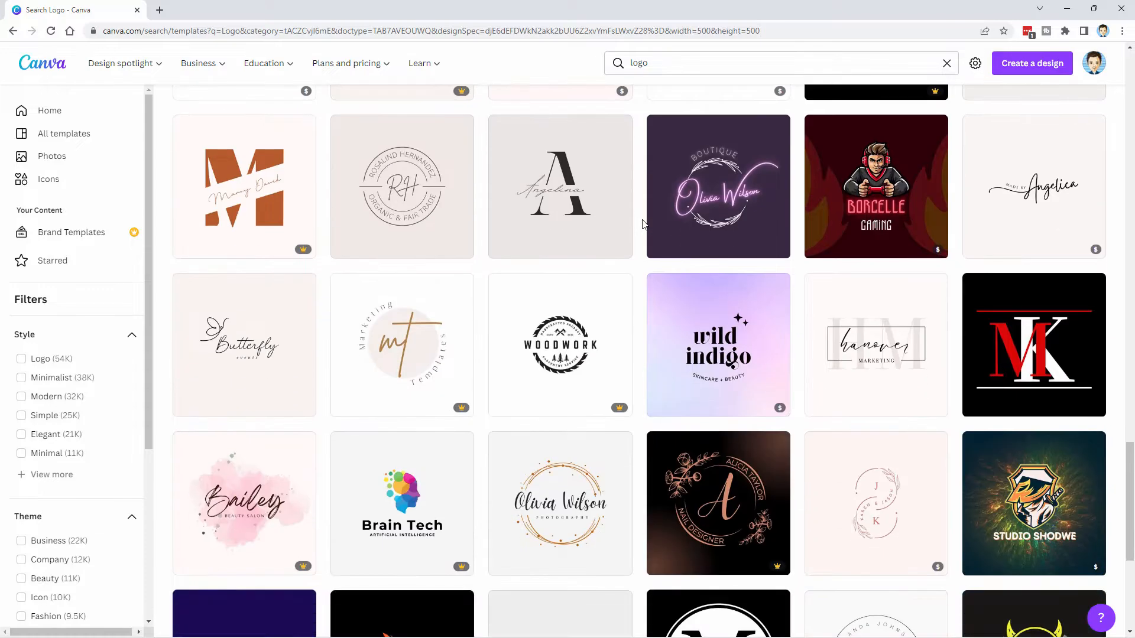
- Open the black-and-white Light Studio logo template, located near the start of the results, for editing
scroll(644, 225, "up", 20)
scroll(644, 224, "up", 10)
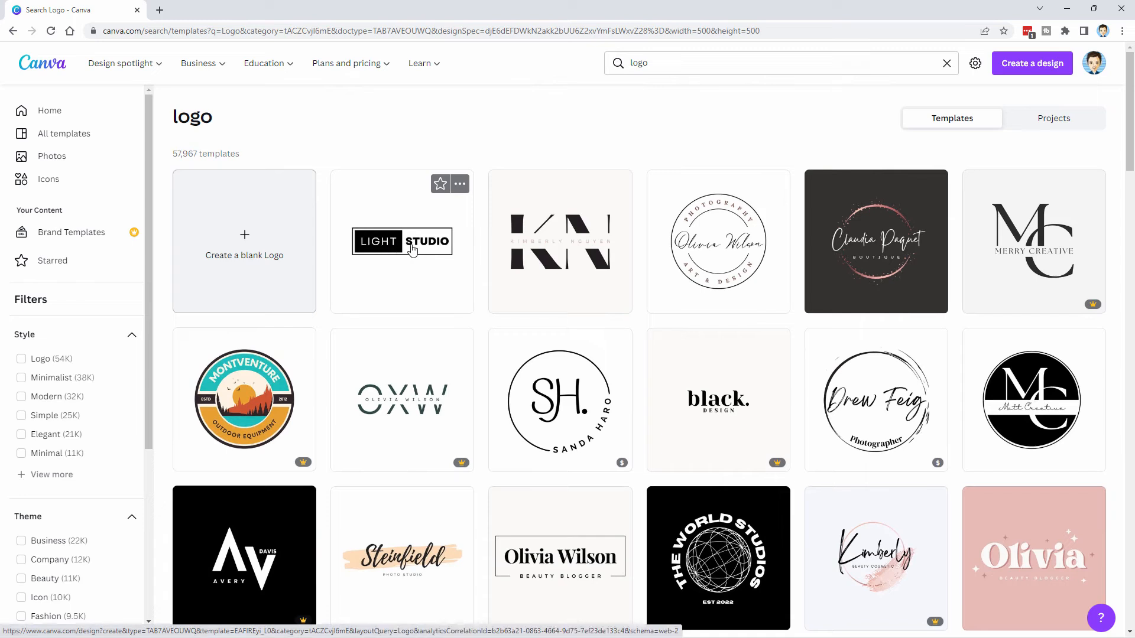
left_click(409, 261)
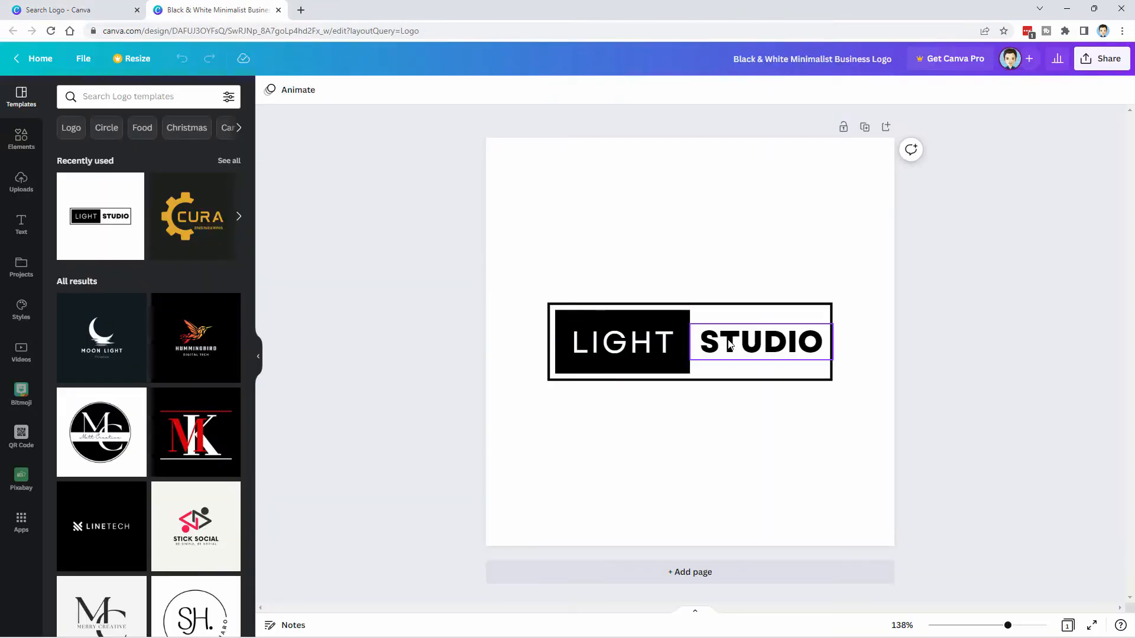
- Replace the logo text LIGHT with HTG and STUDIO with SUCCESS
left_click(641, 344)
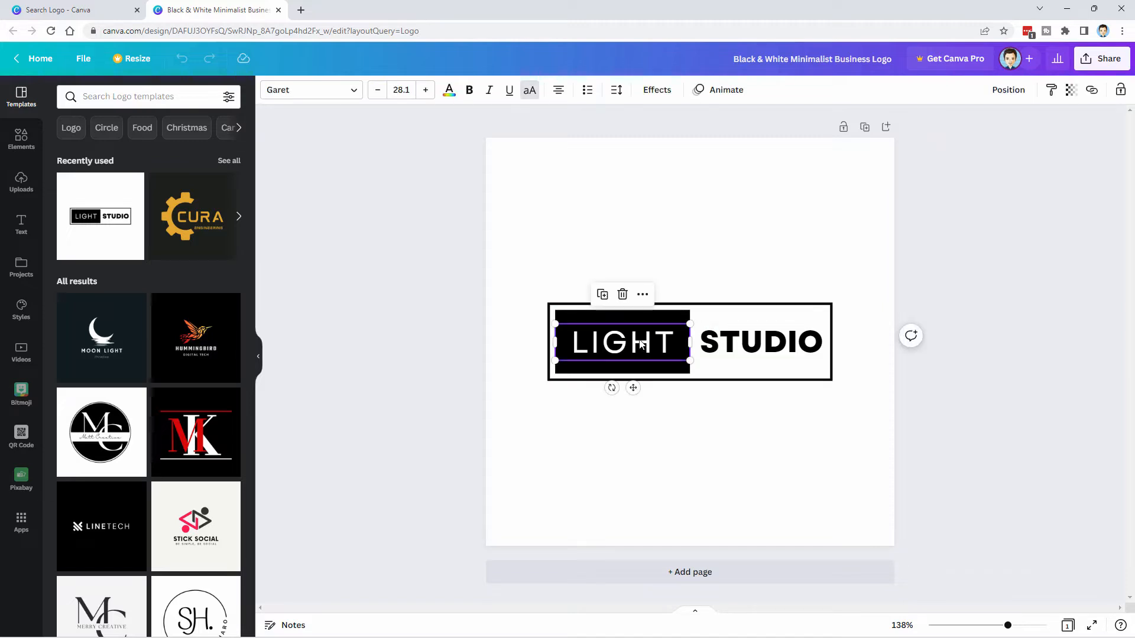
double_click(634, 346)
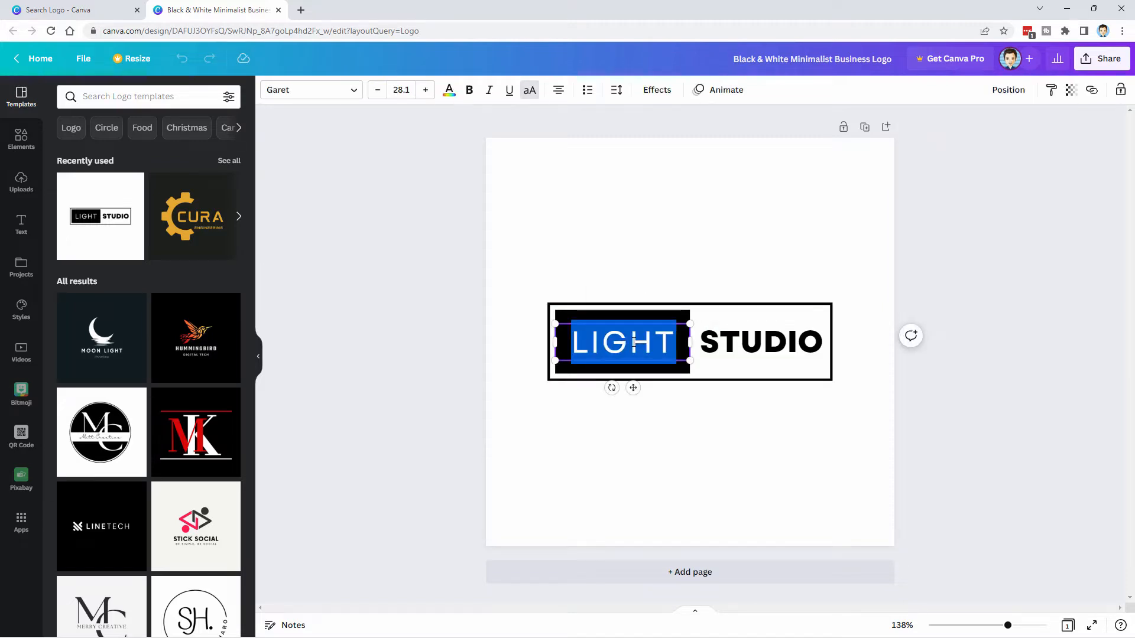
type("HTG")
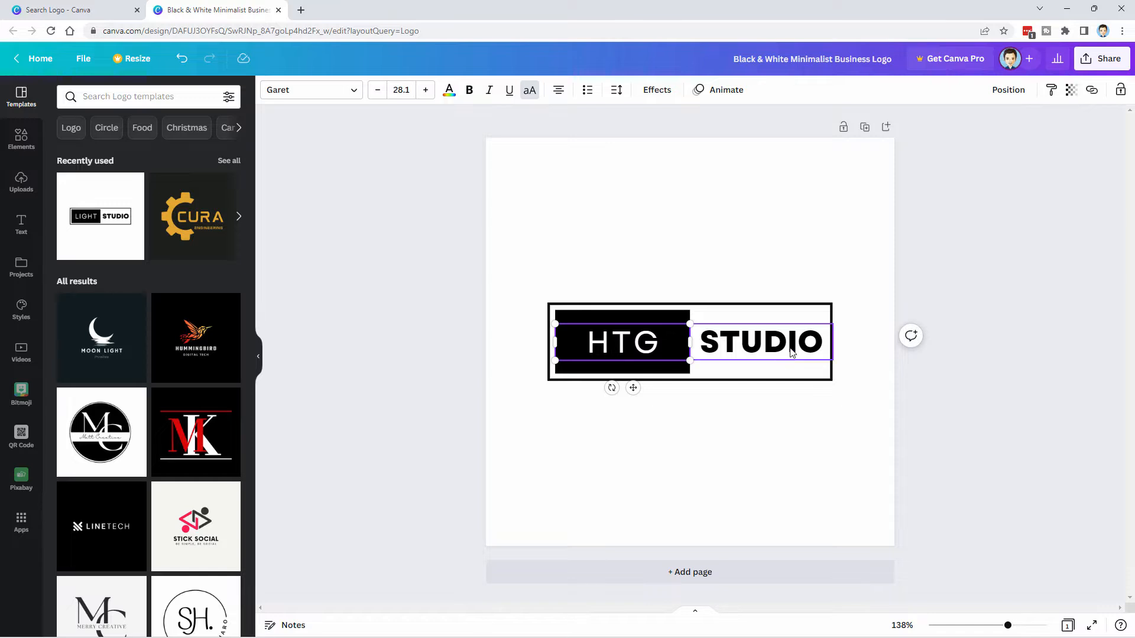
left_click(759, 350)
double_click(758, 351)
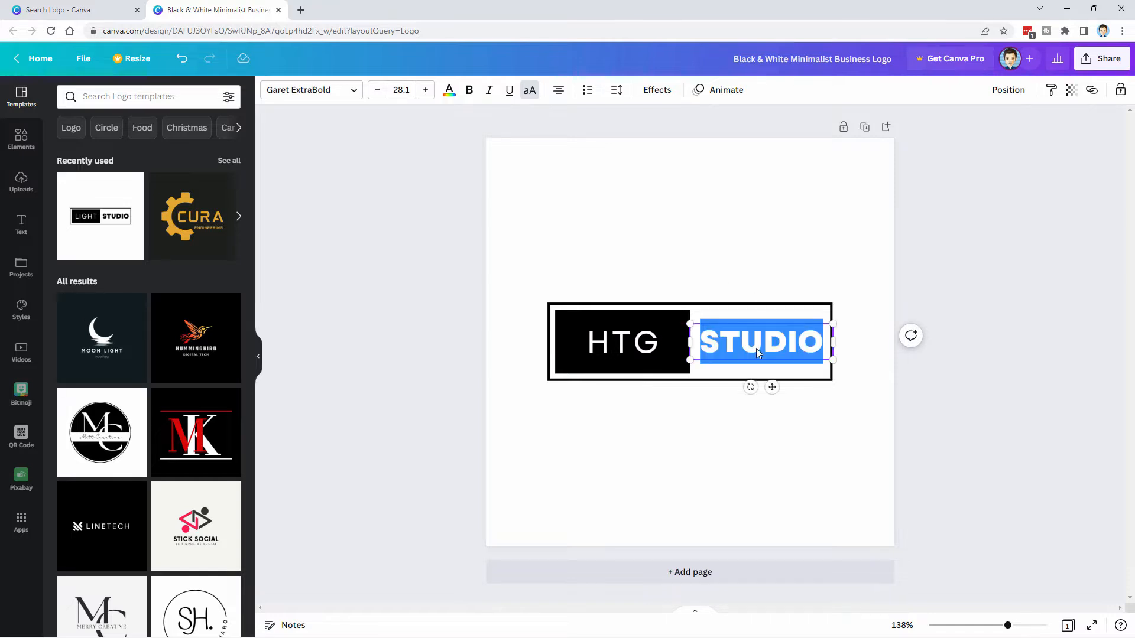
type("SUCCESS")
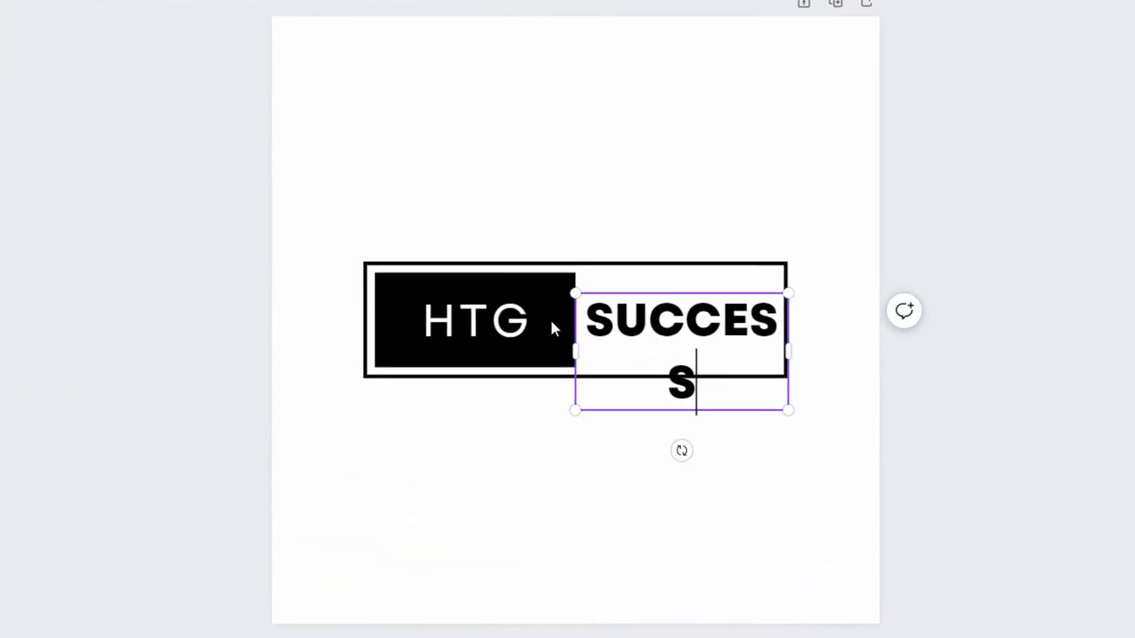
- Narrow the HTG text box and shrink the black rectangle behind it to 120 wide by 78 high
left_click(653, 345)
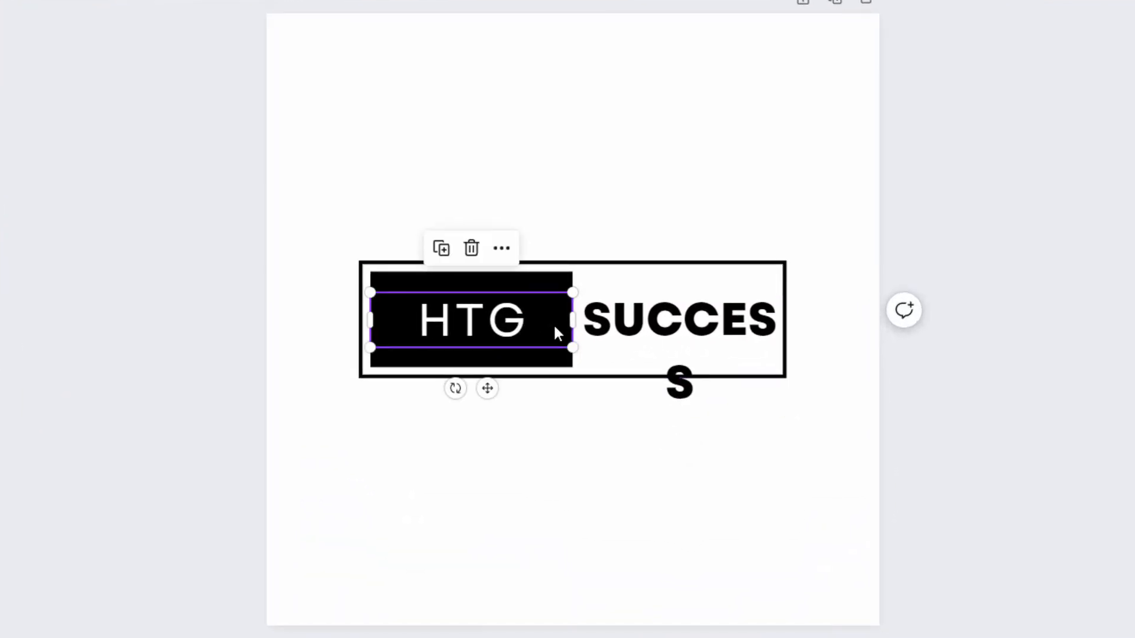
left_click_drag(573, 320, 519, 320)
left_click(532, 319)
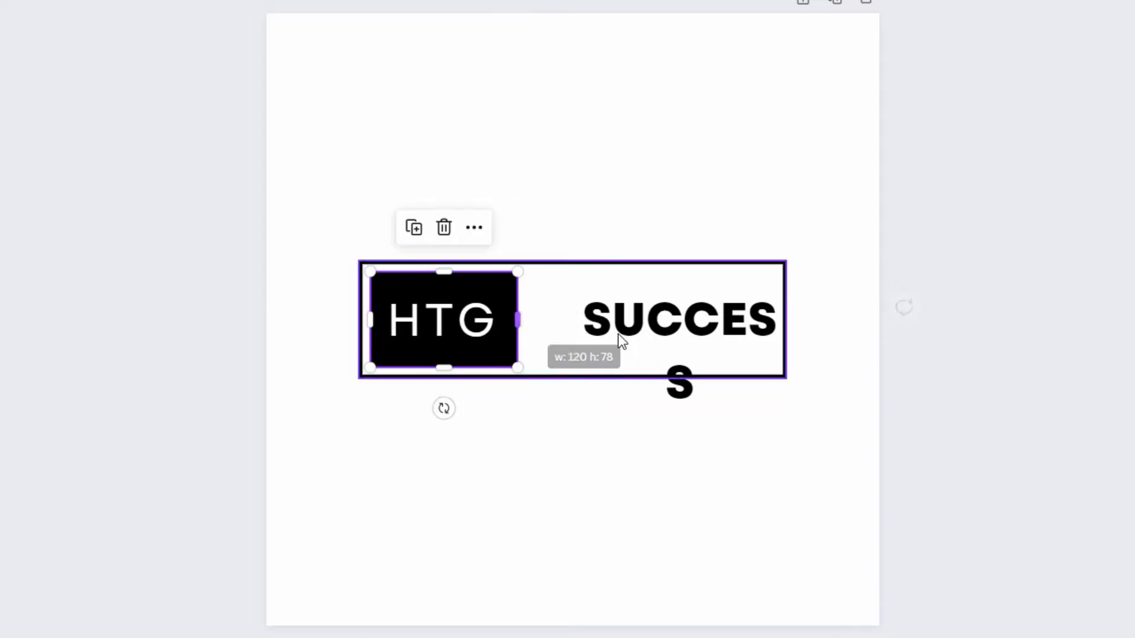
- Widen the SUCCESS text box so the word fits on one line, and position it within the frame beside the black rectangle
left_click(644, 328)
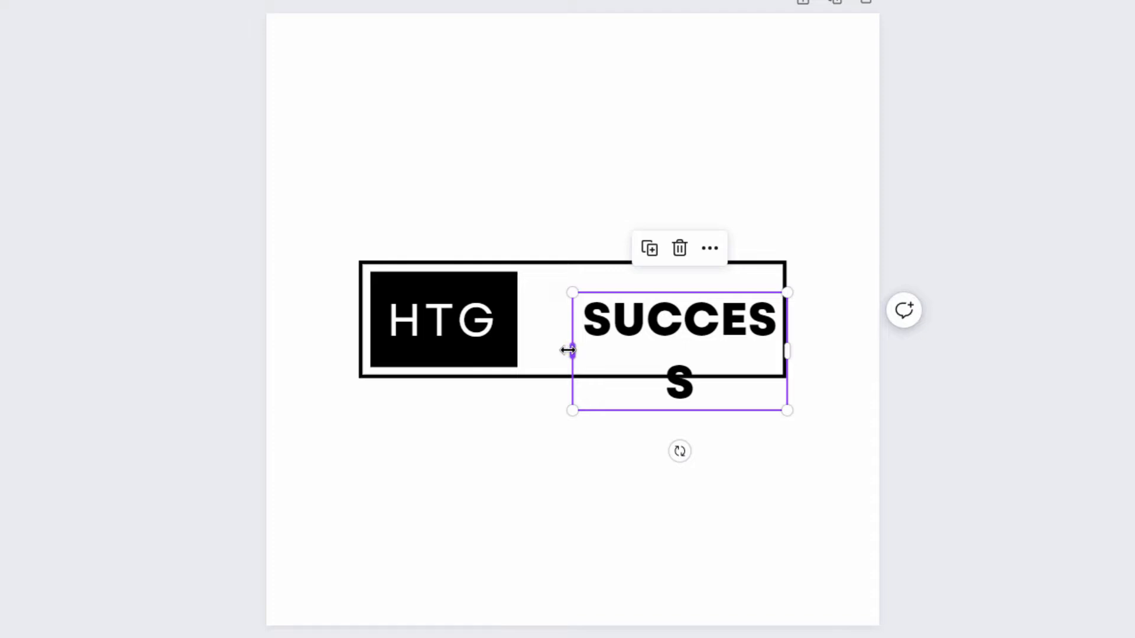
left_click_drag(571, 351, 538, 350)
left_click_drag(625, 329, 609, 322)
left_click(635, 456)
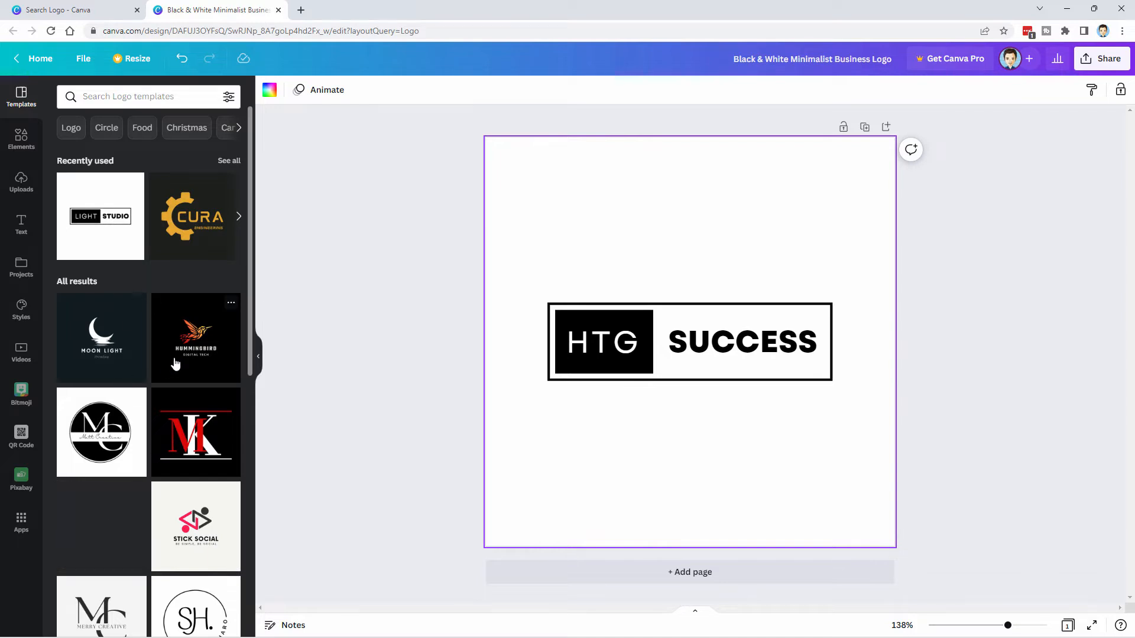
- Replace the current design with the off-white version of the Stick Social logo template
scroll(174, 331, "down", 2)
scroll(160, 327, "down", 2)
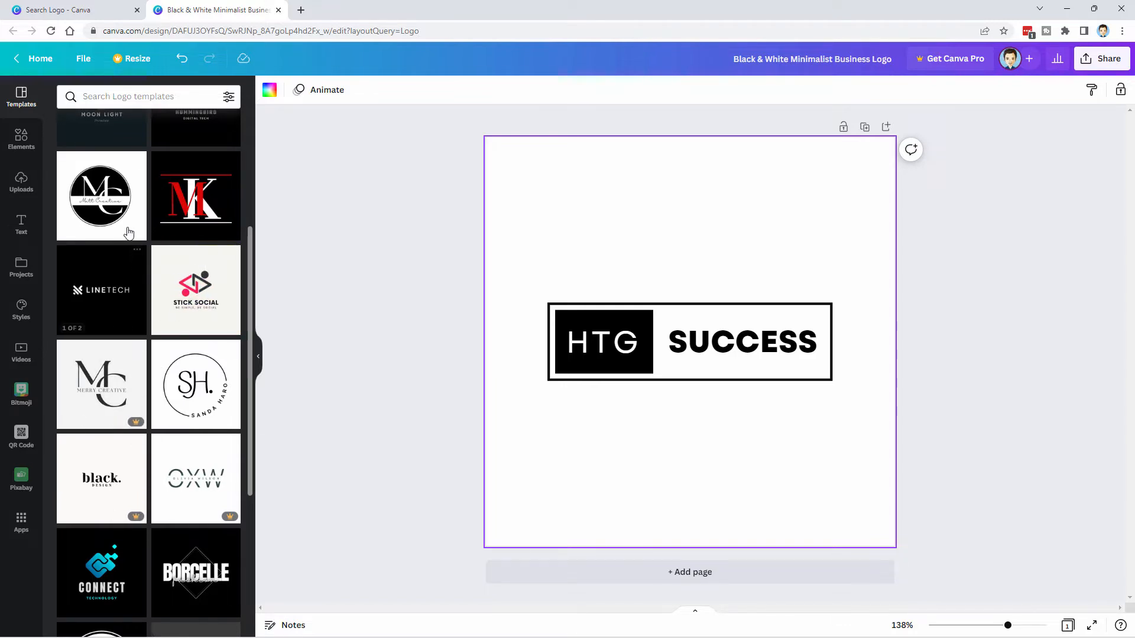
left_click(201, 300)
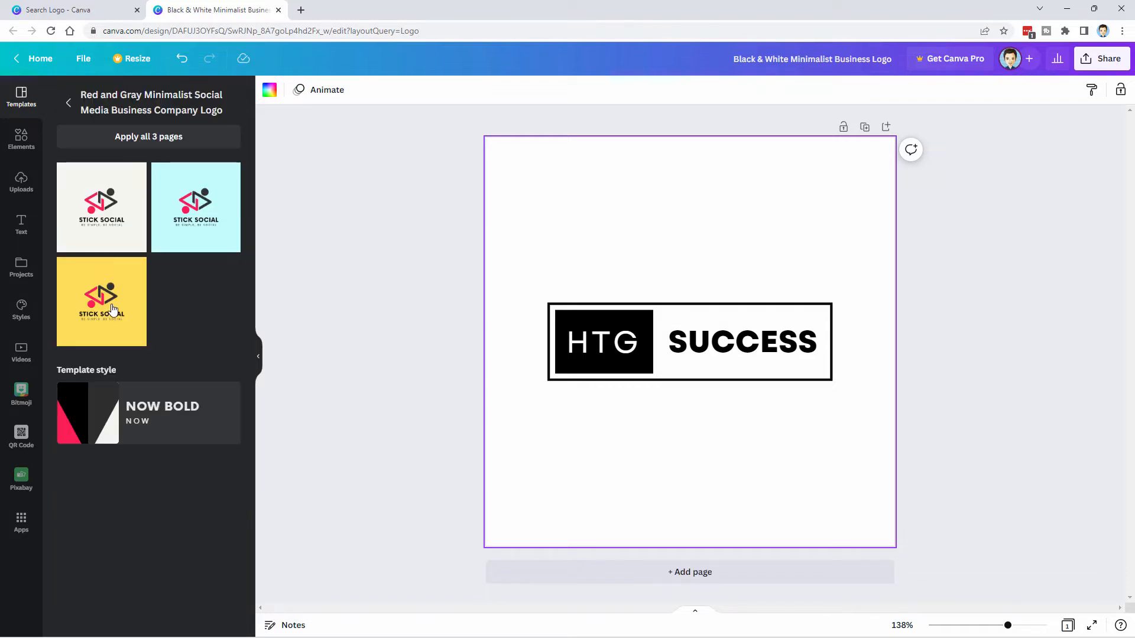
left_click(114, 224)
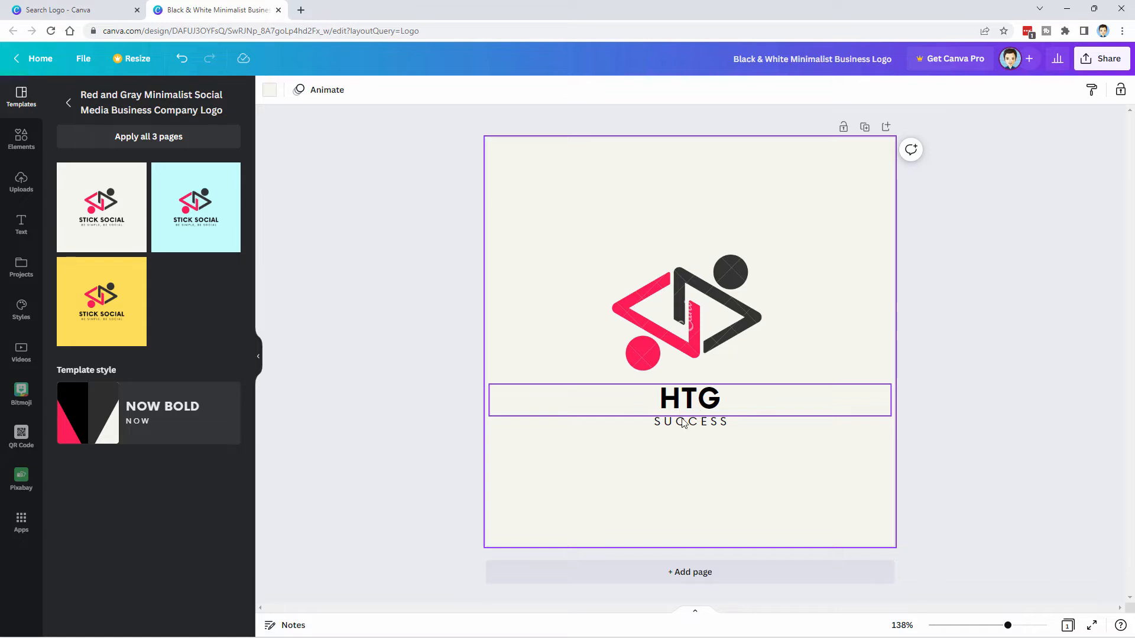
- Return to the full list of logo templates and apply the black and cyan Connect Technology template to the page
left_click(68, 103)
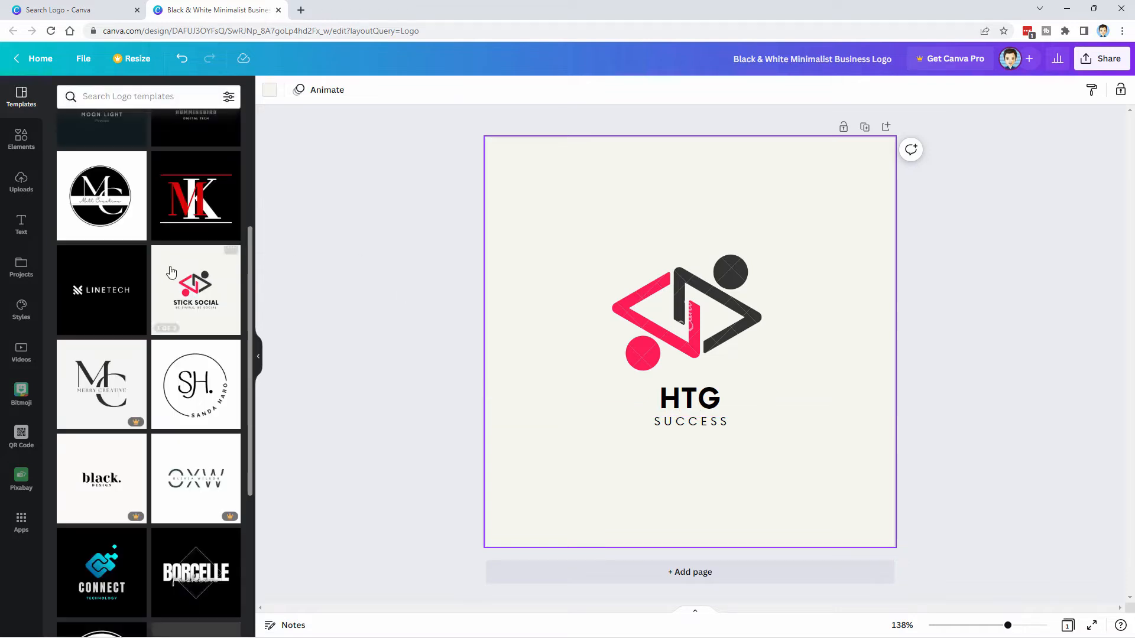
scroll(171, 271, "down", 4)
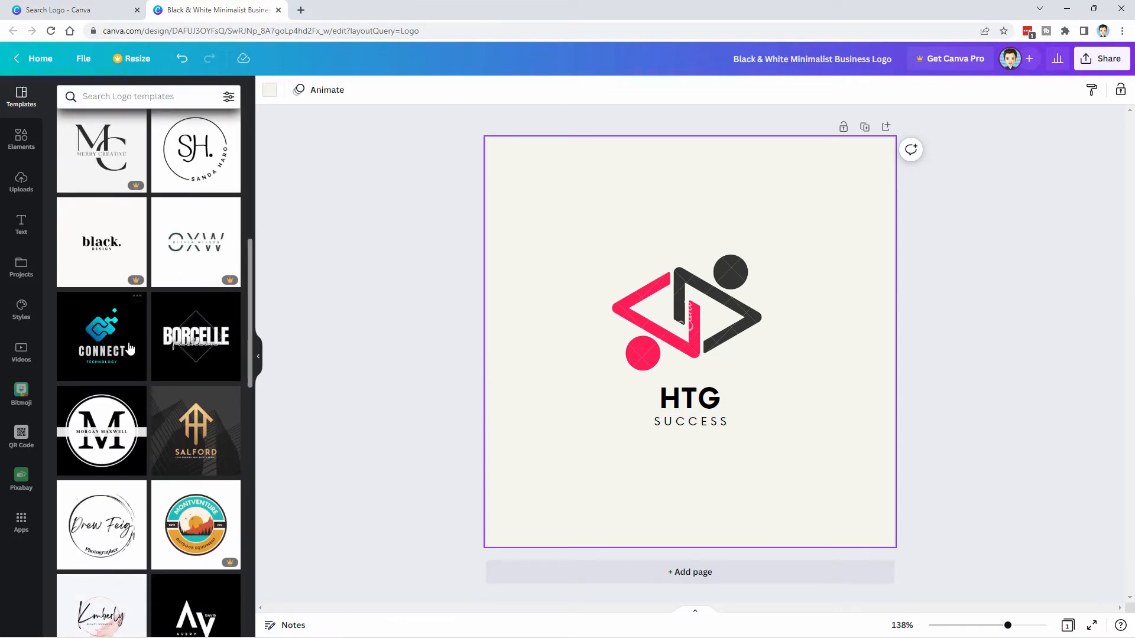
left_click(111, 340)
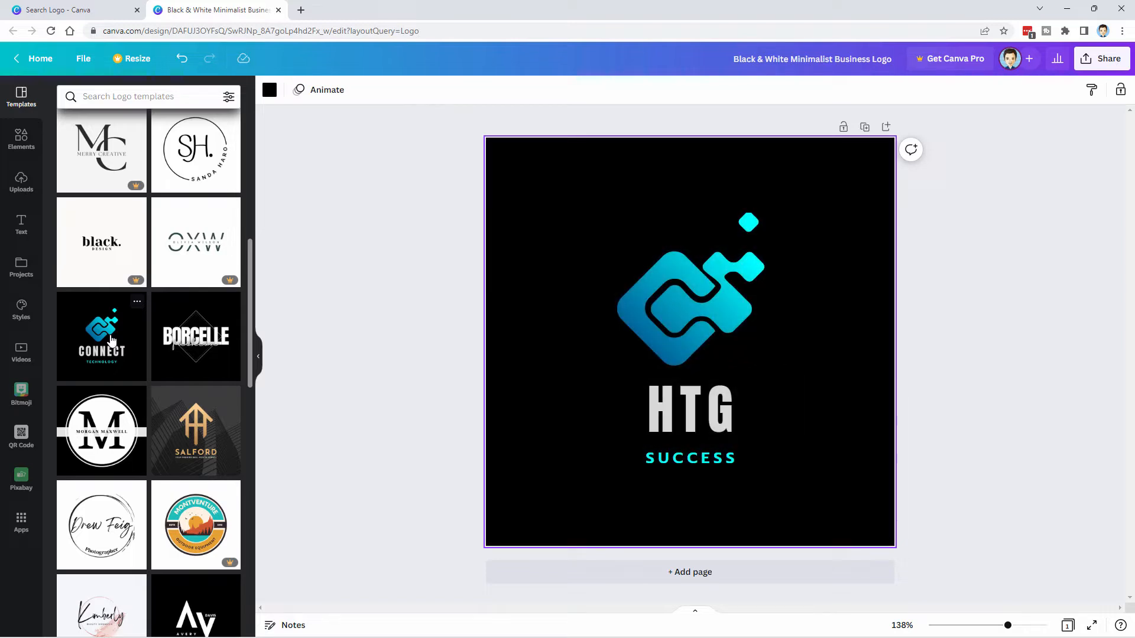
- Browse further through the logo templates and apply the dark Cura Engineering template with the orange gear to the page
scroll(111, 339, "down", 6)
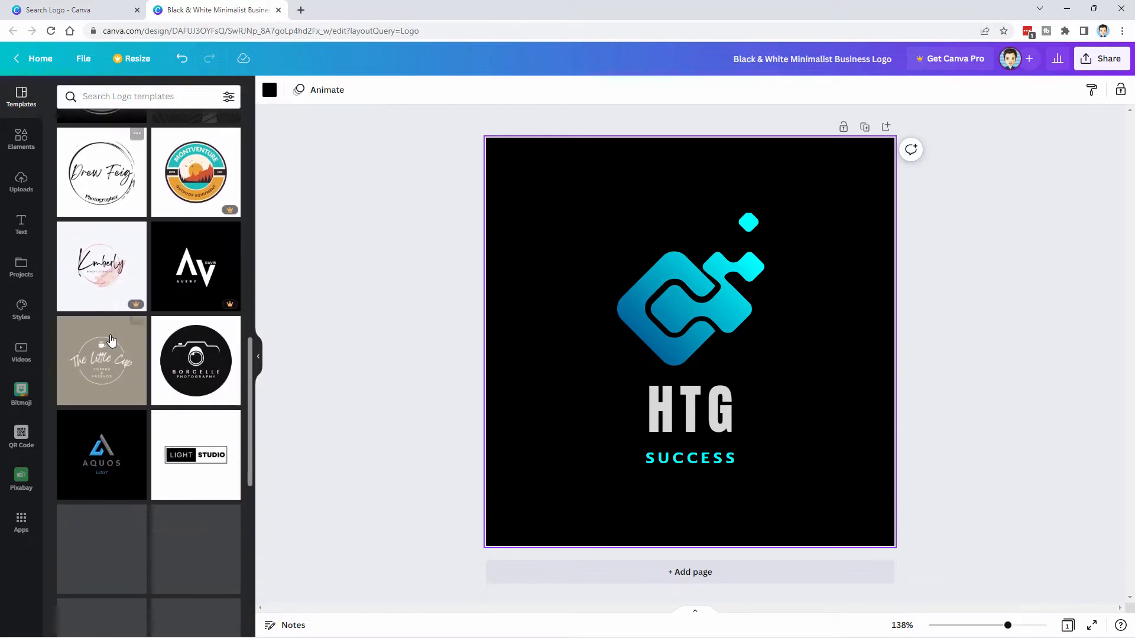
scroll(111, 340, "down", 10)
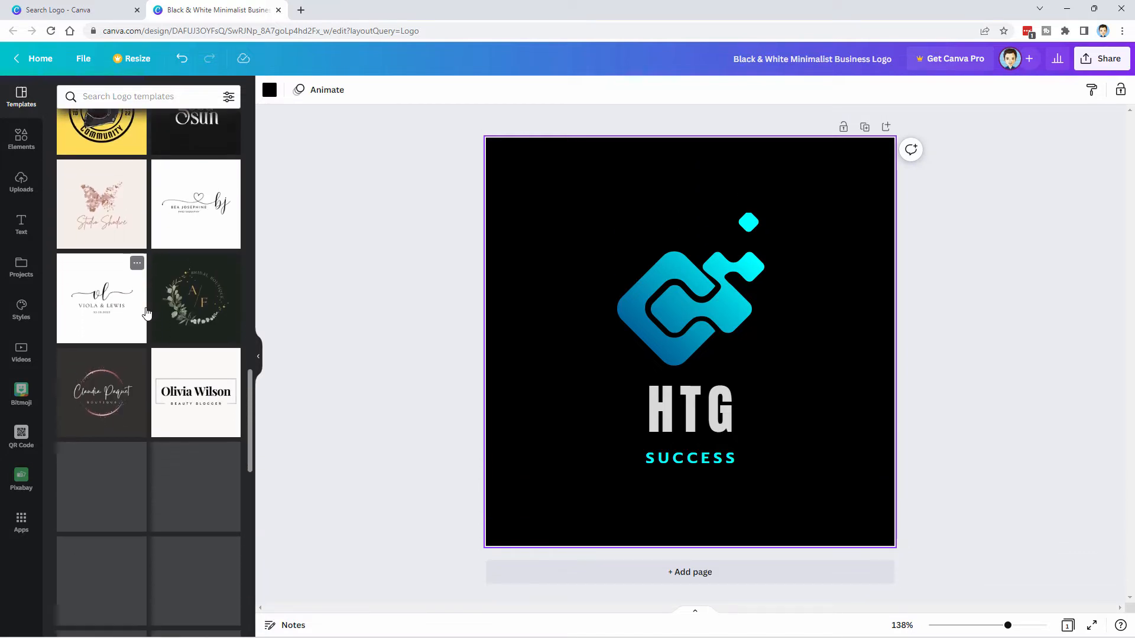
scroll(147, 313, "down", 4)
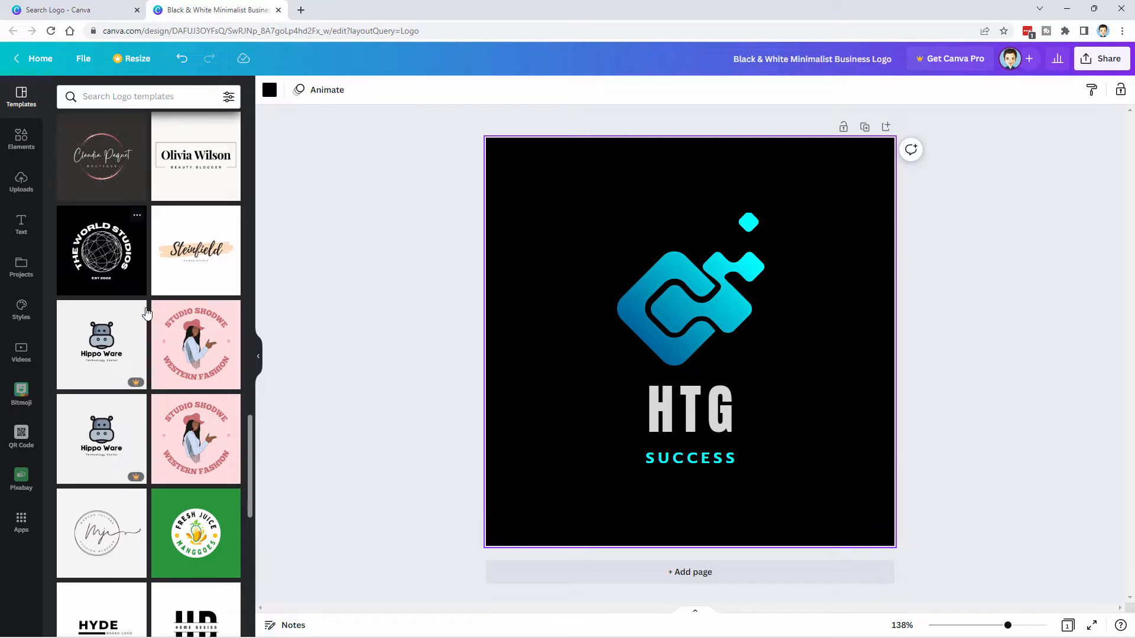
scroll(147, 313, "down", 6)
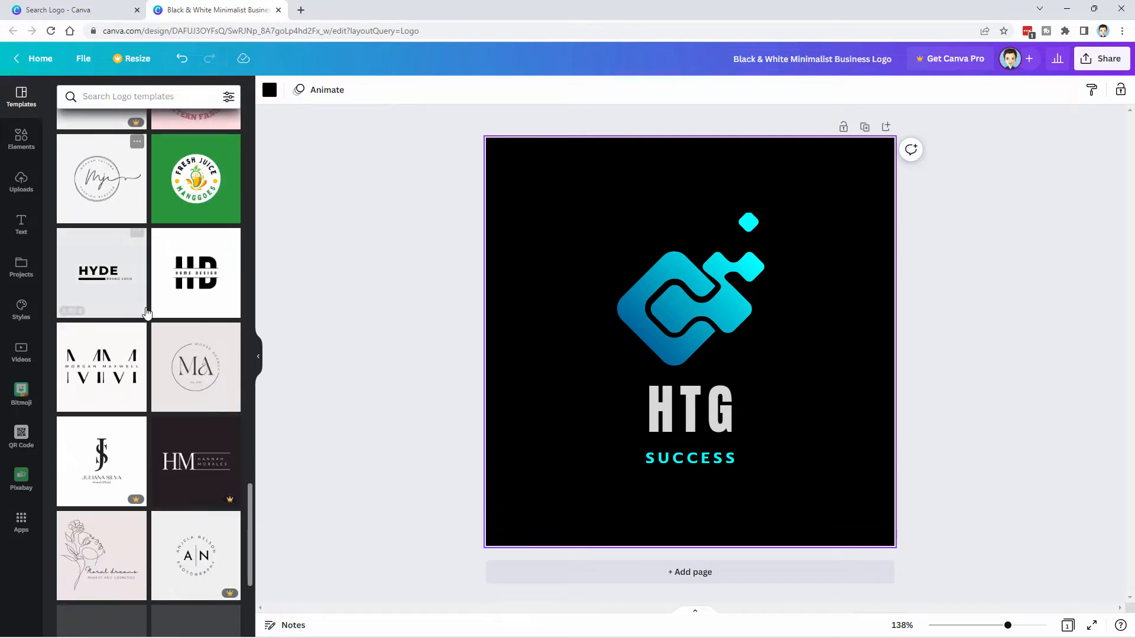
scroll(147, 312, "down", 9)
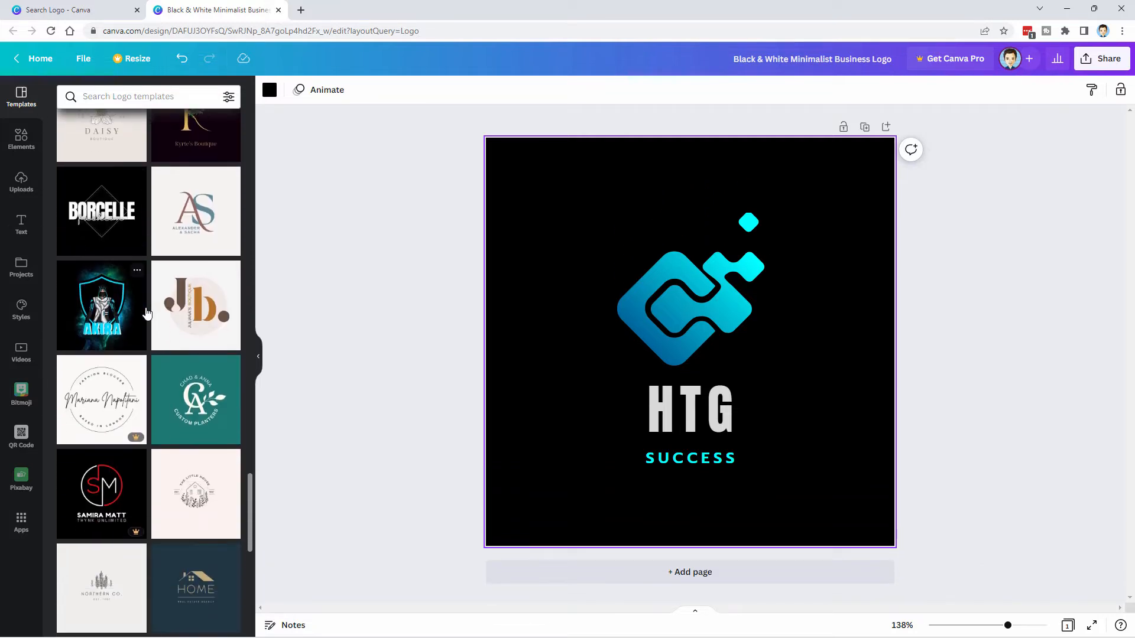
scroll(147, 313, "down", 7)
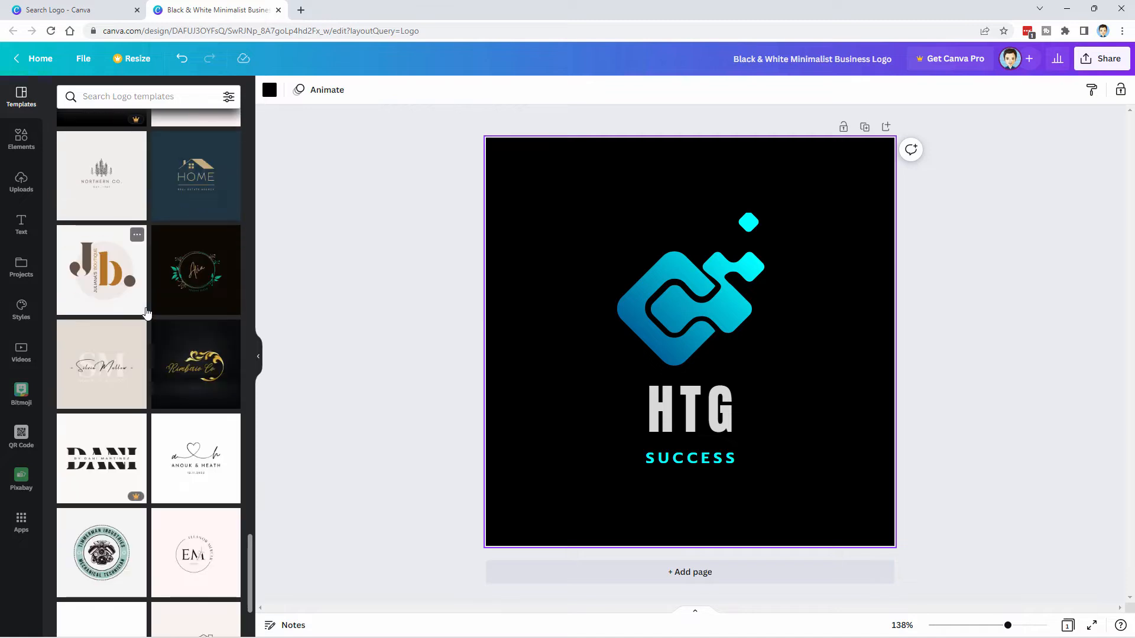
scroll(147, 312, "down", 7)
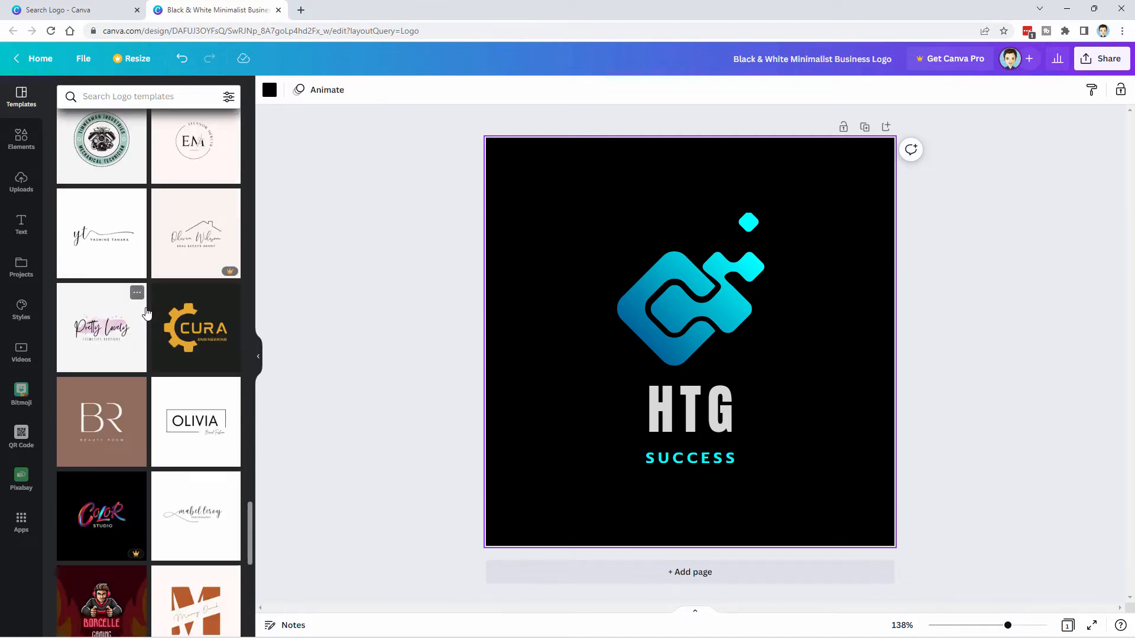
left_click(203, 338)
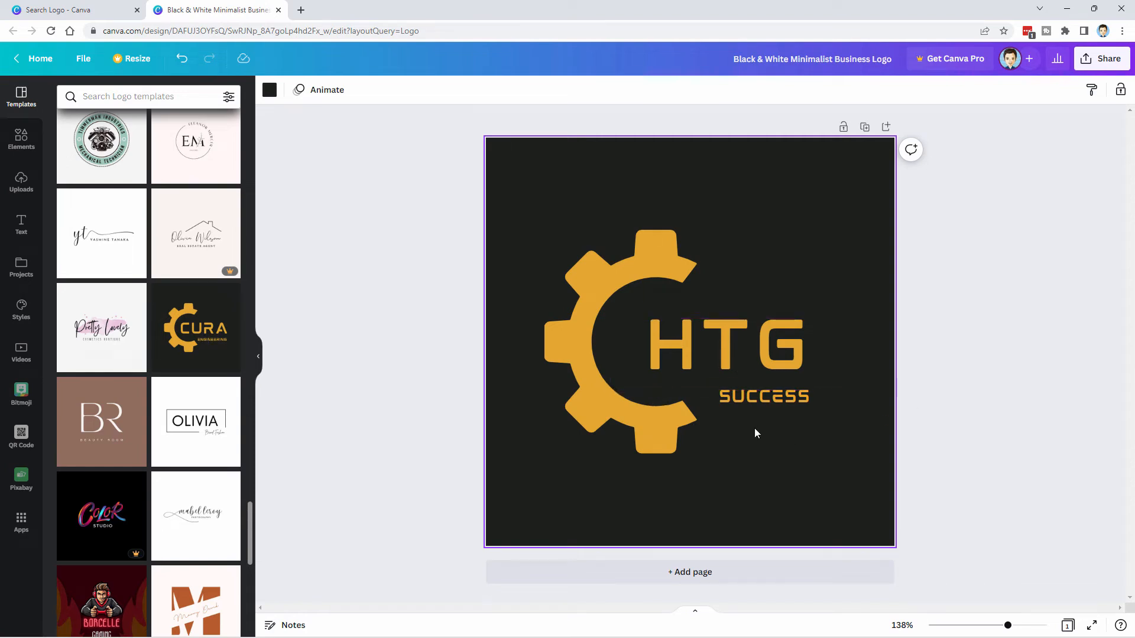
- Raise the HTG text beside the gear and move the SUCCESS text up close beneath it
left_click(722, 340)
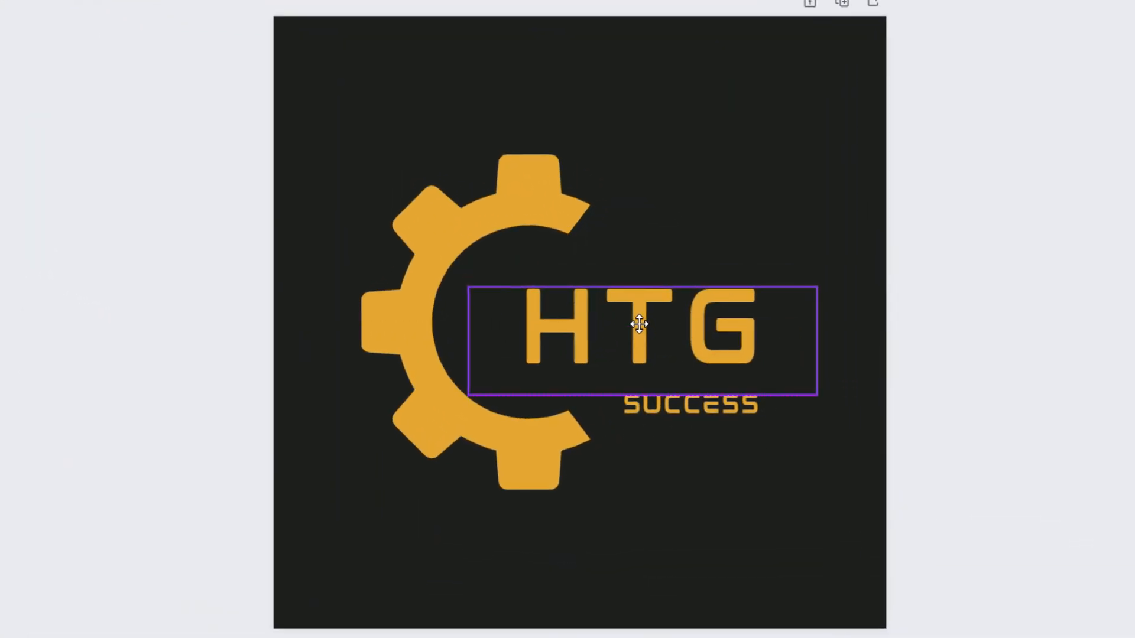
left_click_drag(639, 324, 640, 289)
left_click(683, 399)
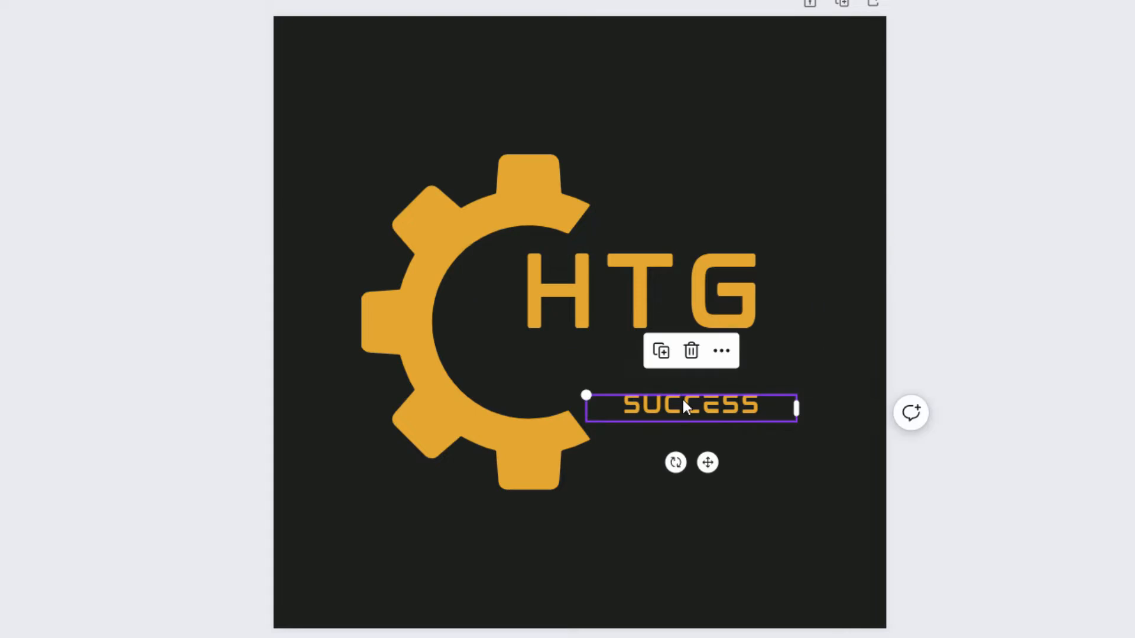
left_click_drag(683, 399, 675, 351)
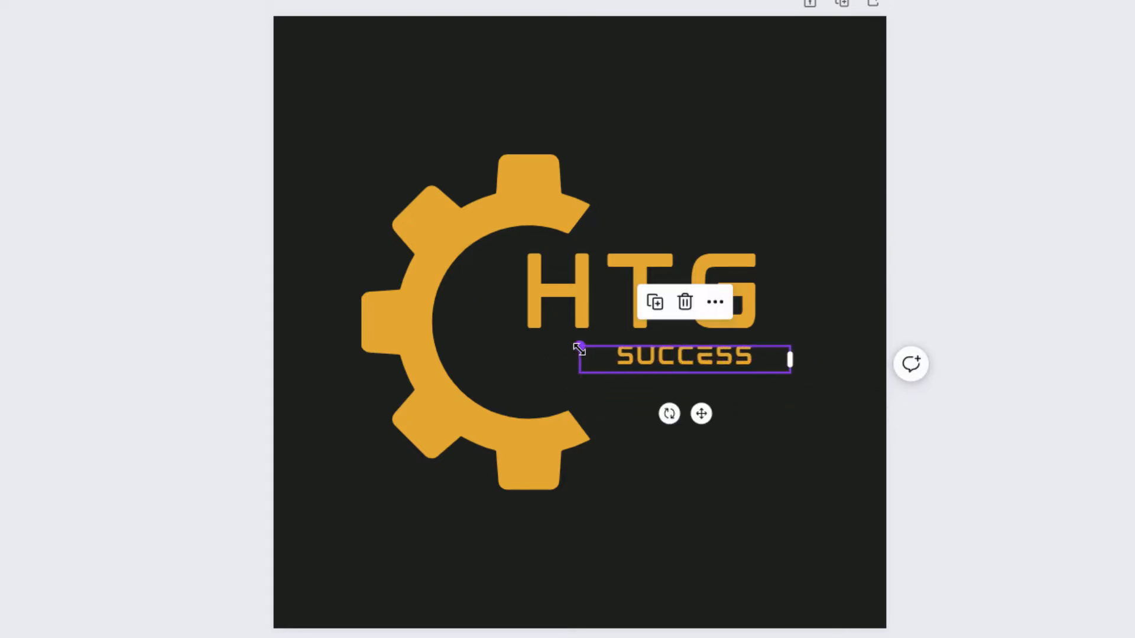
- Enlarge the SUCCESS text to 296 wide by 38 high to match the width of HTG, leaving a small gap between them
left_click_drag(579, 348, 527, 347)
left_click_drag(797, 327, 819, 321)
left_click_drag(467, 328, 462, 327)
left_click_drag(816, 327, 823, 325)
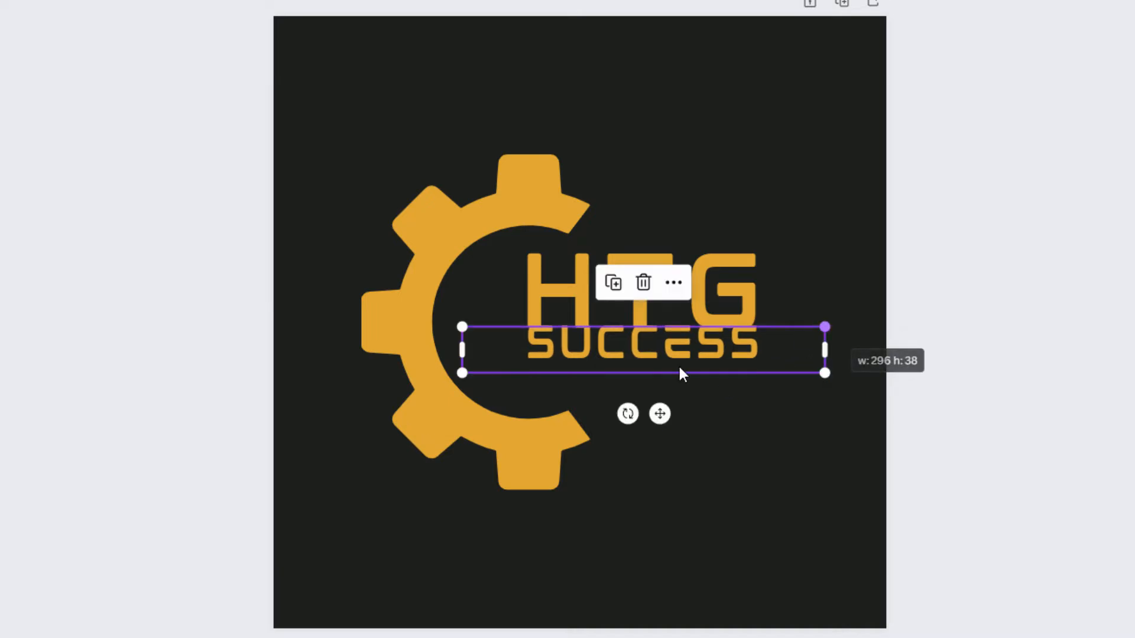
left_click_drag(658, 347, 653, 357)
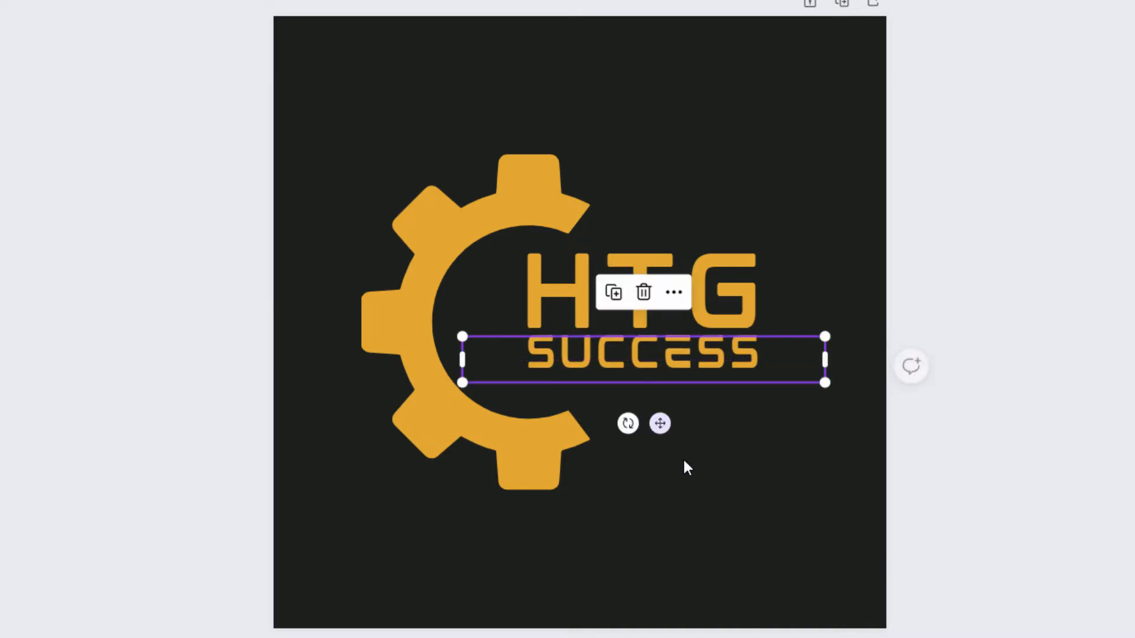
- Move the HTG and SUCCESS texts together to the left, vertically centred inside the gear's opening
left_click(714, 298)
left_click(683, 365, "shift")
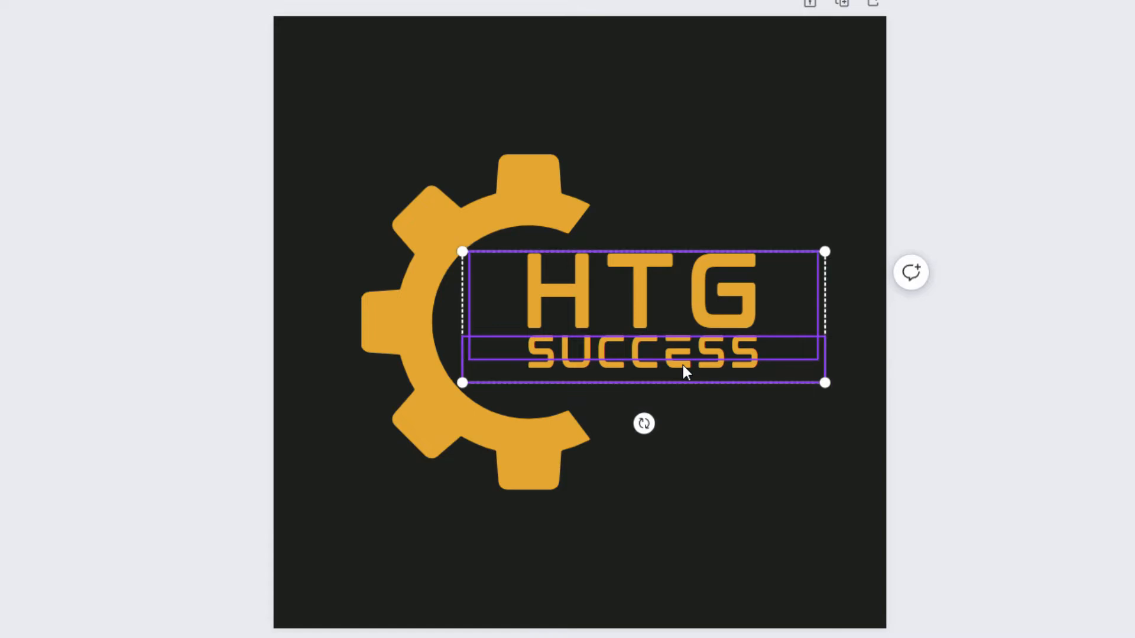
left_click_drag(716, 321, 674, 327)
left_click(720, 224)
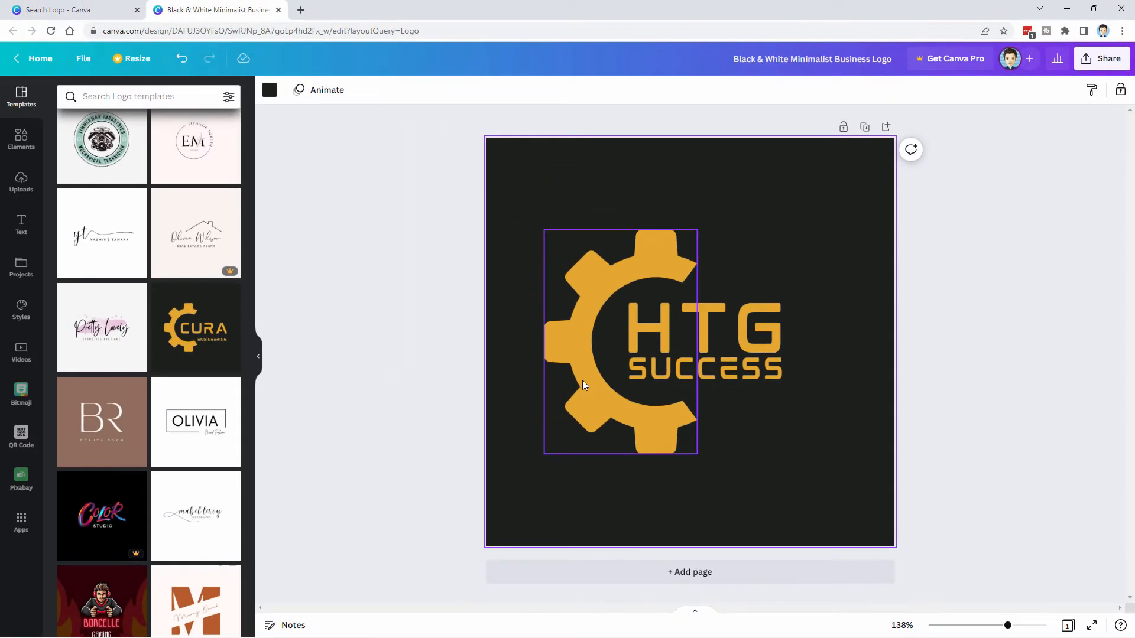
- Recolor the gear graphic from the default colors to light blue
left_click(574, 342)
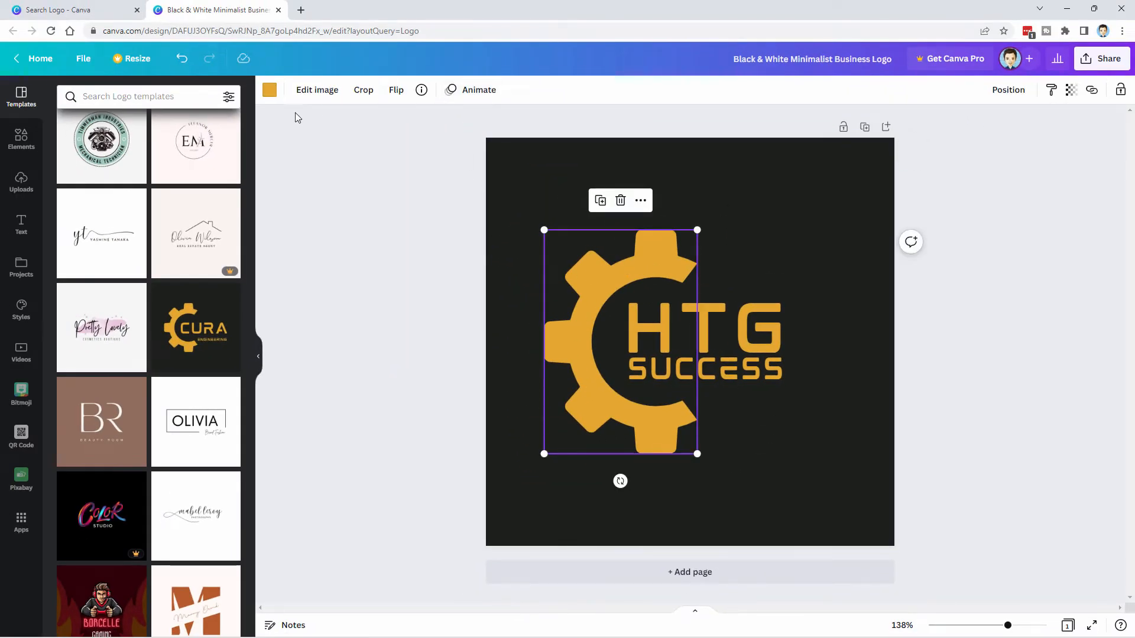
left_click(270, 90)
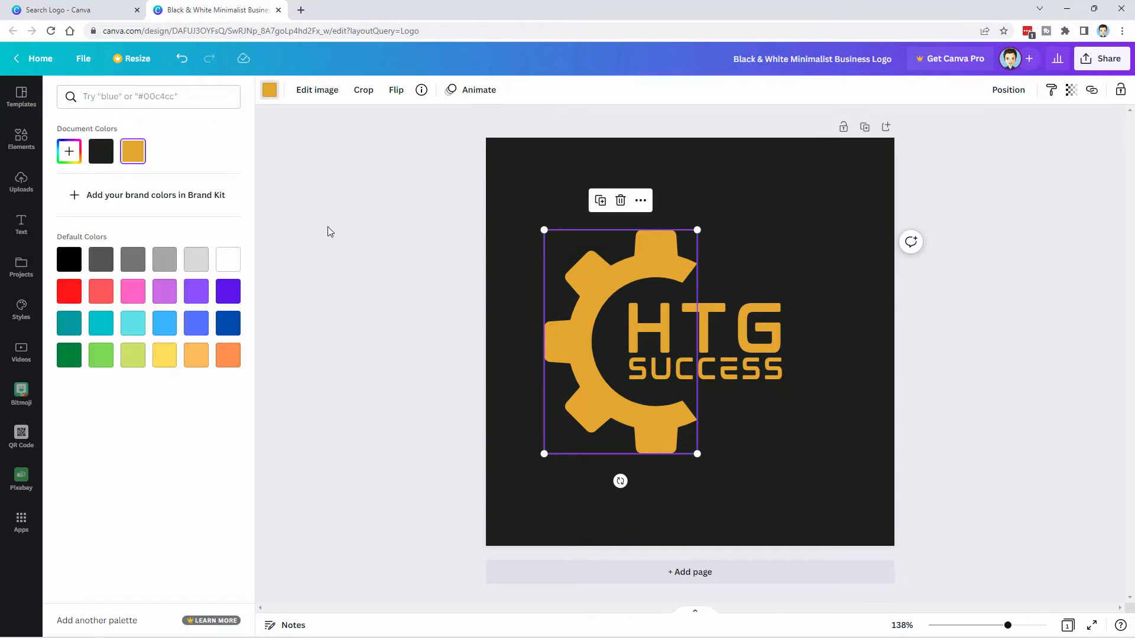
left_click(166, 326)
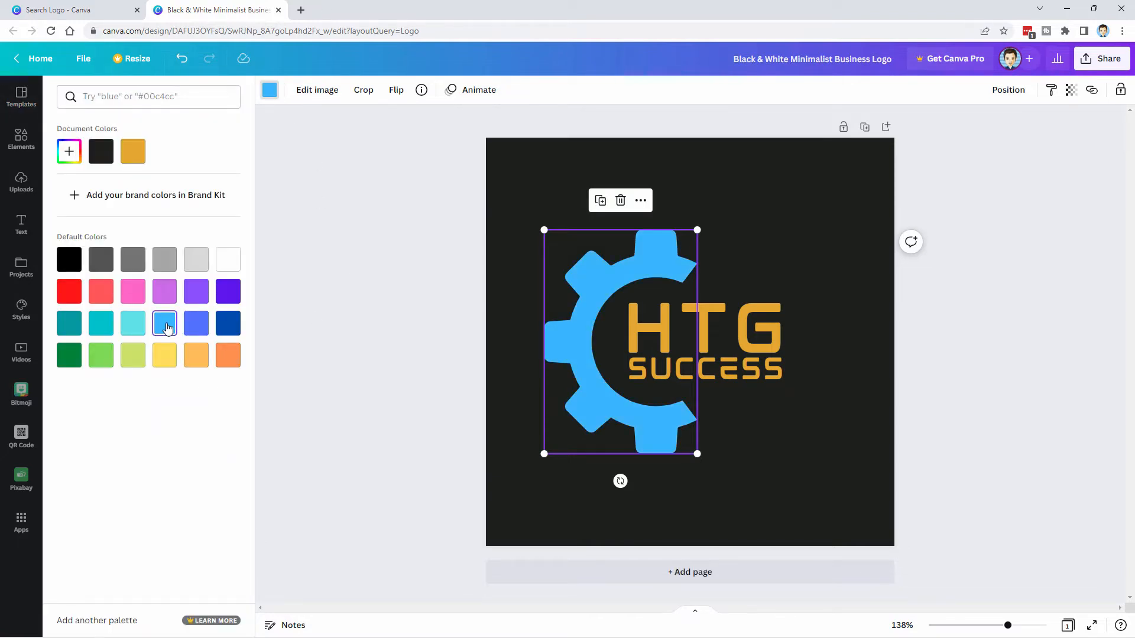
- Change the color of both the HTG and SUCCESS texts to white
left_click(765, 346)
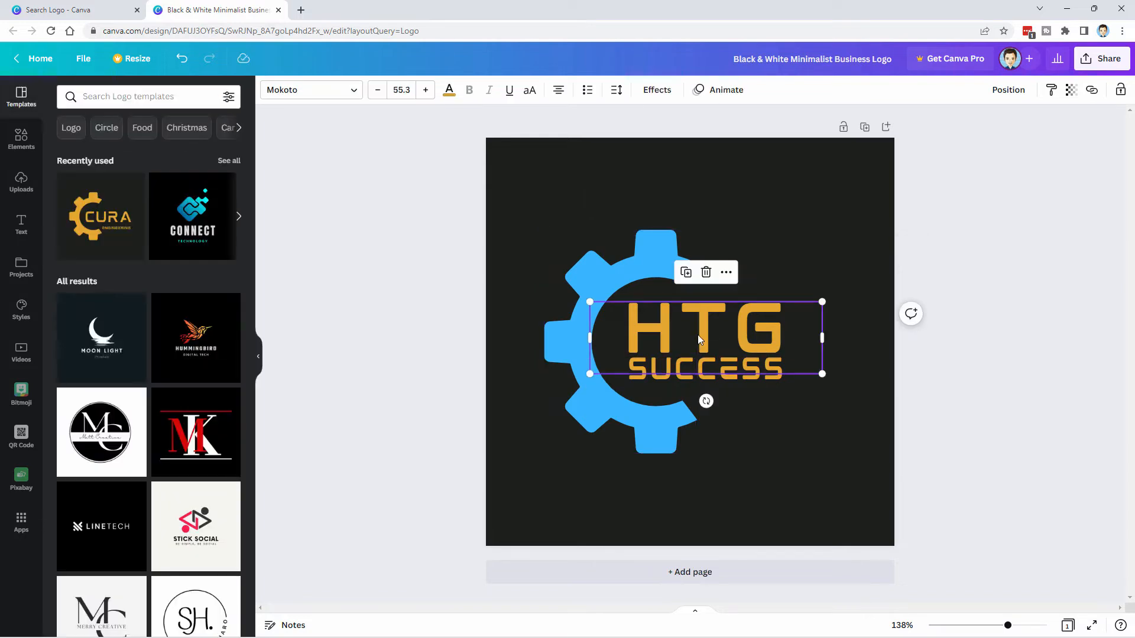
left_click(449, 91)
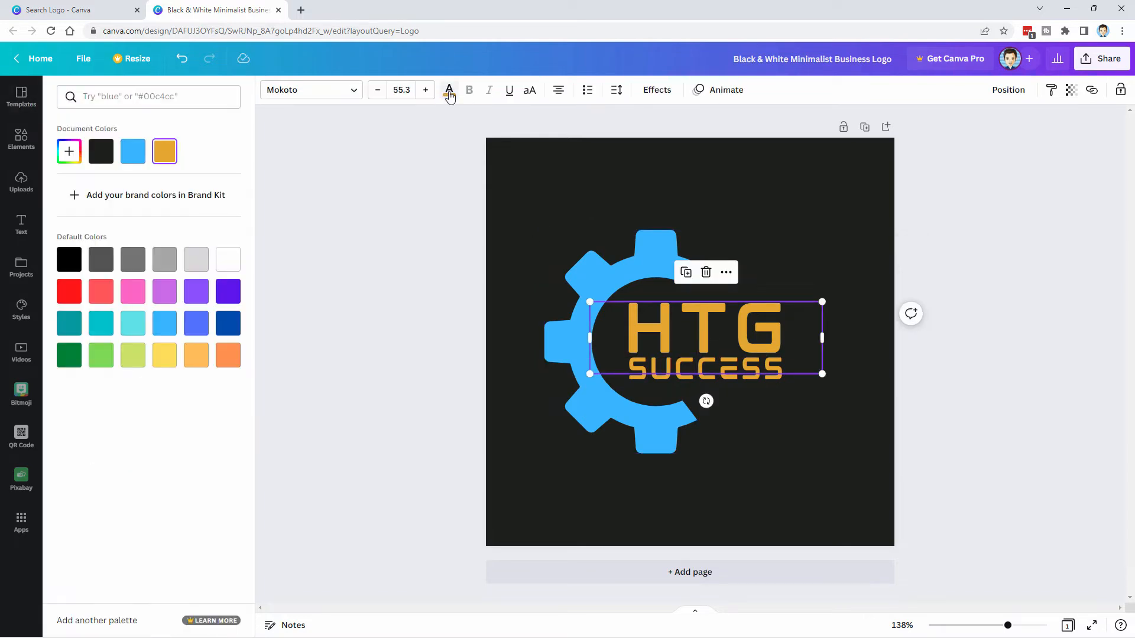
left_click(228, 260)
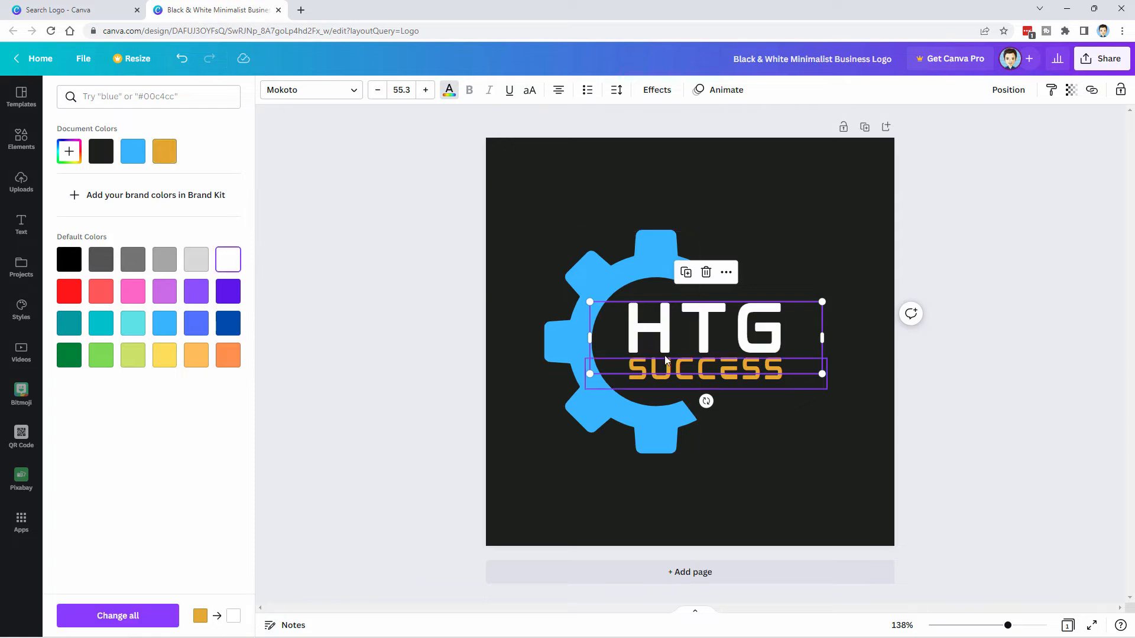
left_click(681, 370)
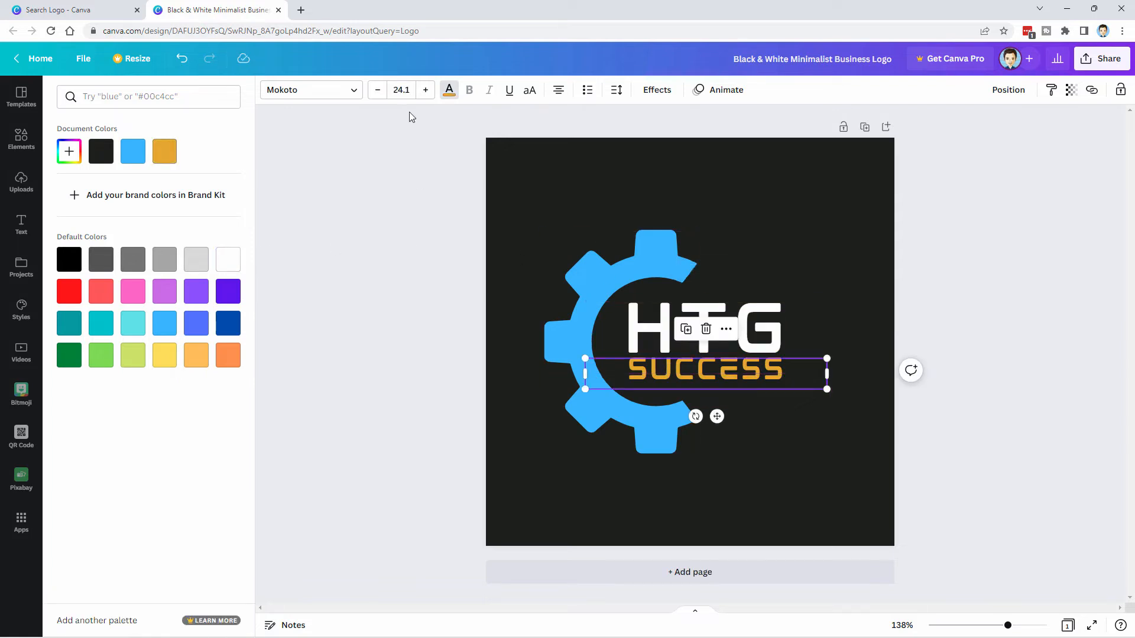
left_click(450, 91)
left_click(449, 90)
left_click(229, 260)
left_click(414, 336)
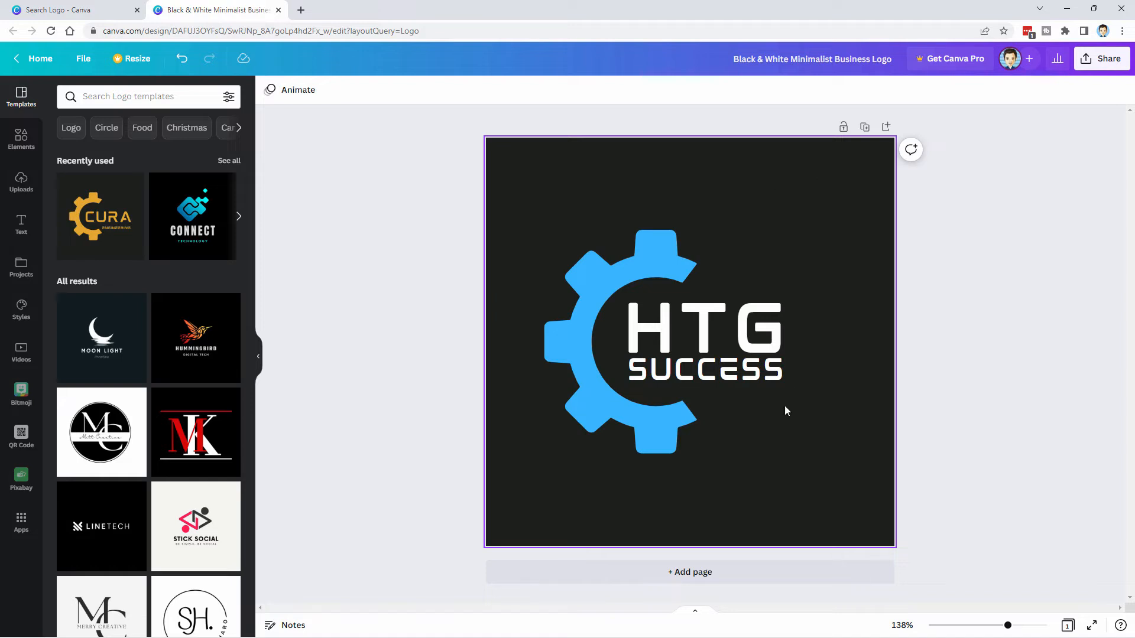
- Set the page background color to white
left_click(522, 508)
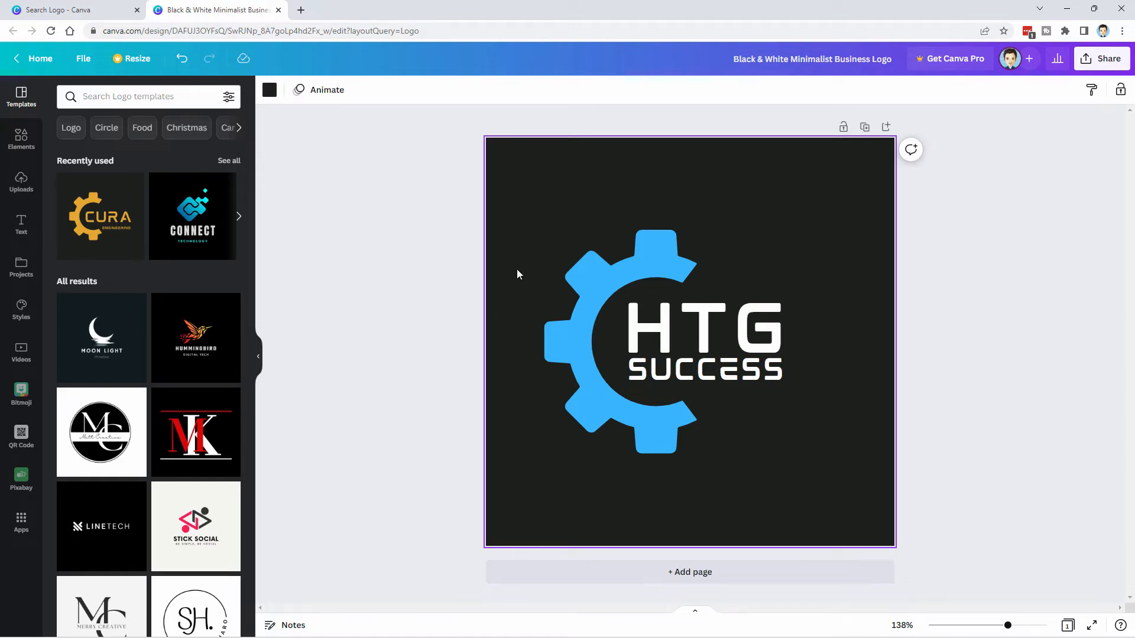
left_click(270, 91)
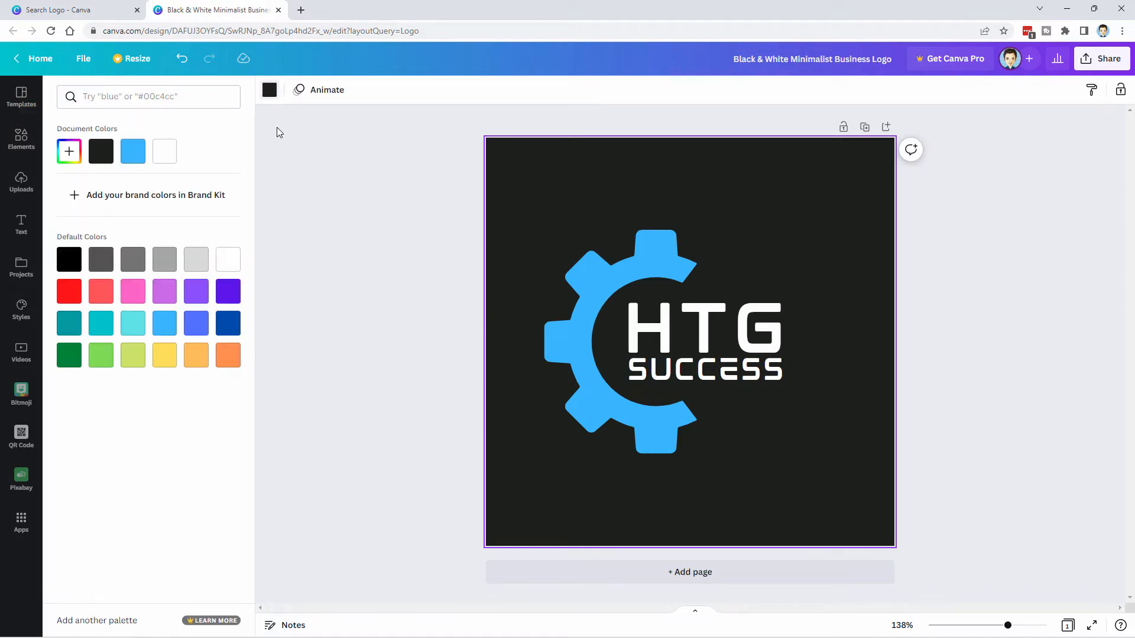
left_click(170, 162)
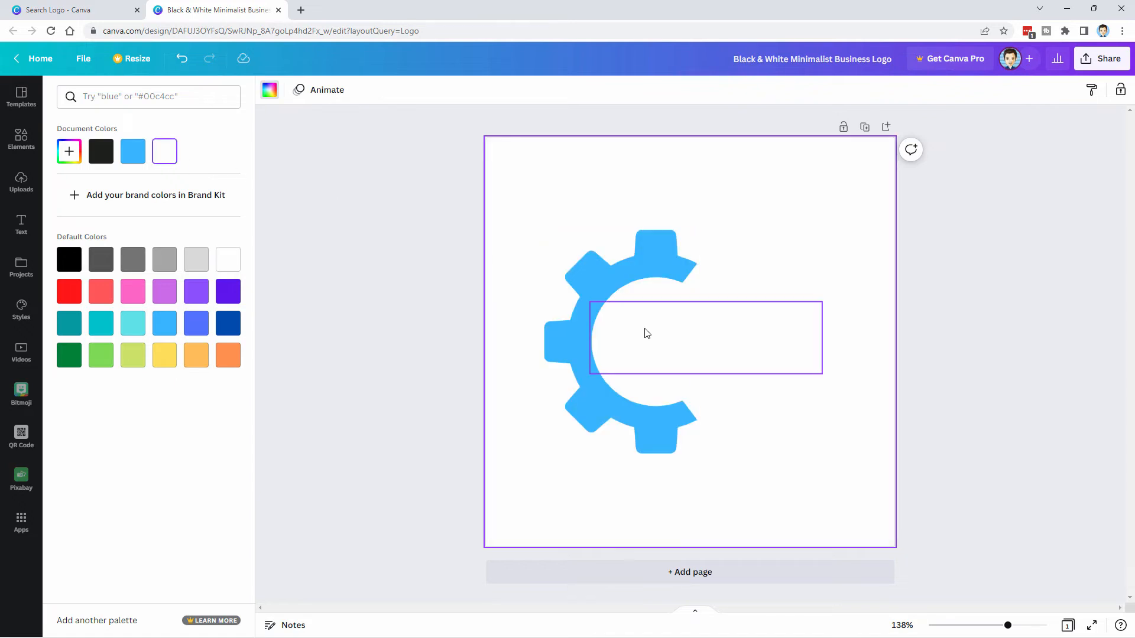
- Change the color of both the HTG and SUCCESS texts to black
left_click(690, 330)
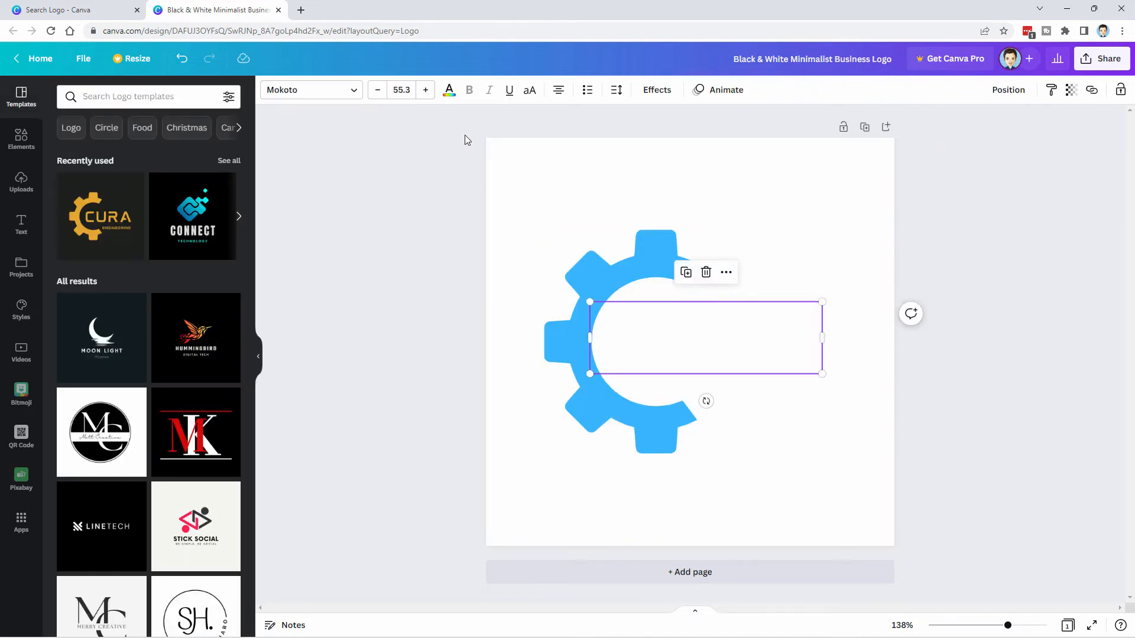
left_click(449, 91)
left_click(69, 259)
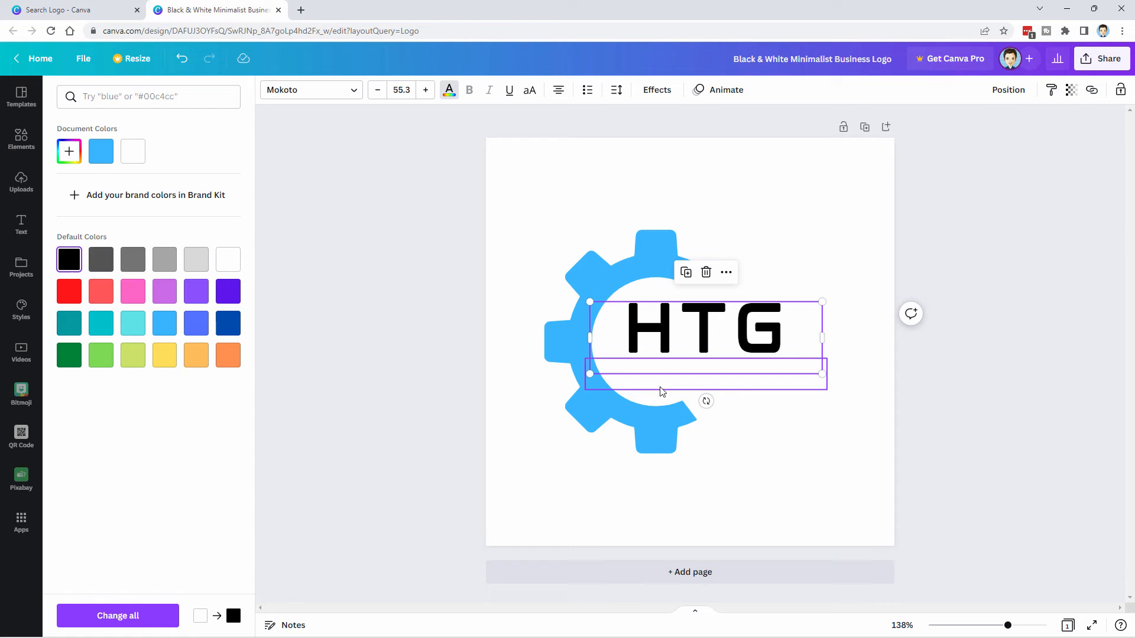
left_click(720, 388)
left_click(101, 155)
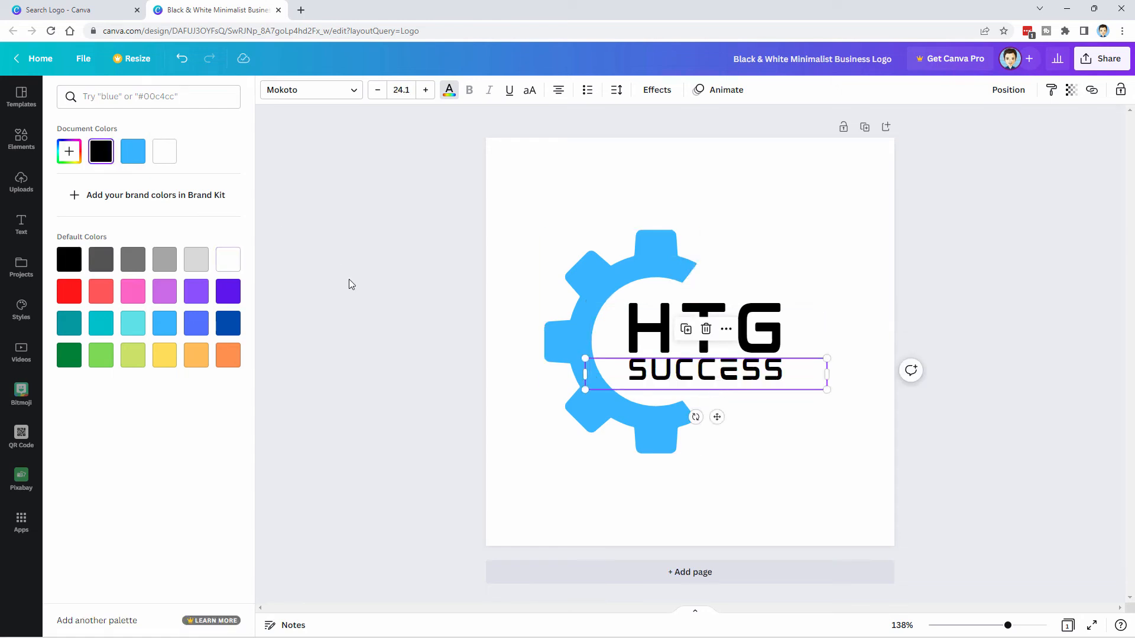
left_click(957, 320)
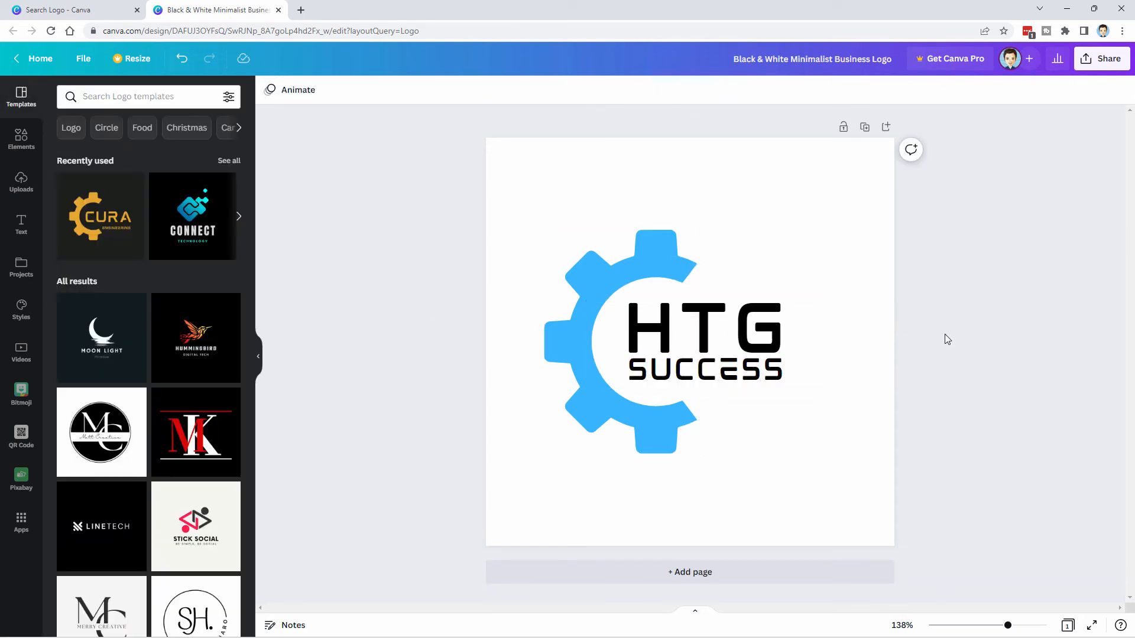
- Shift the black HTG and SUCCESS texts together slightly further left into the gear
left_click(779, 327)
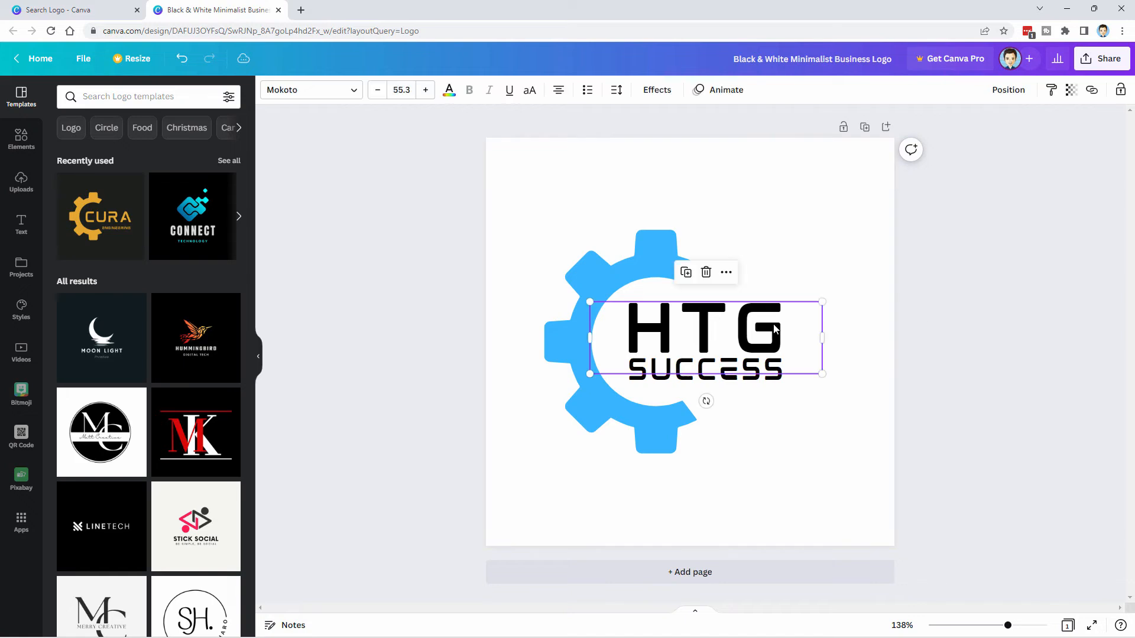
left_click(767, 379, "shift")
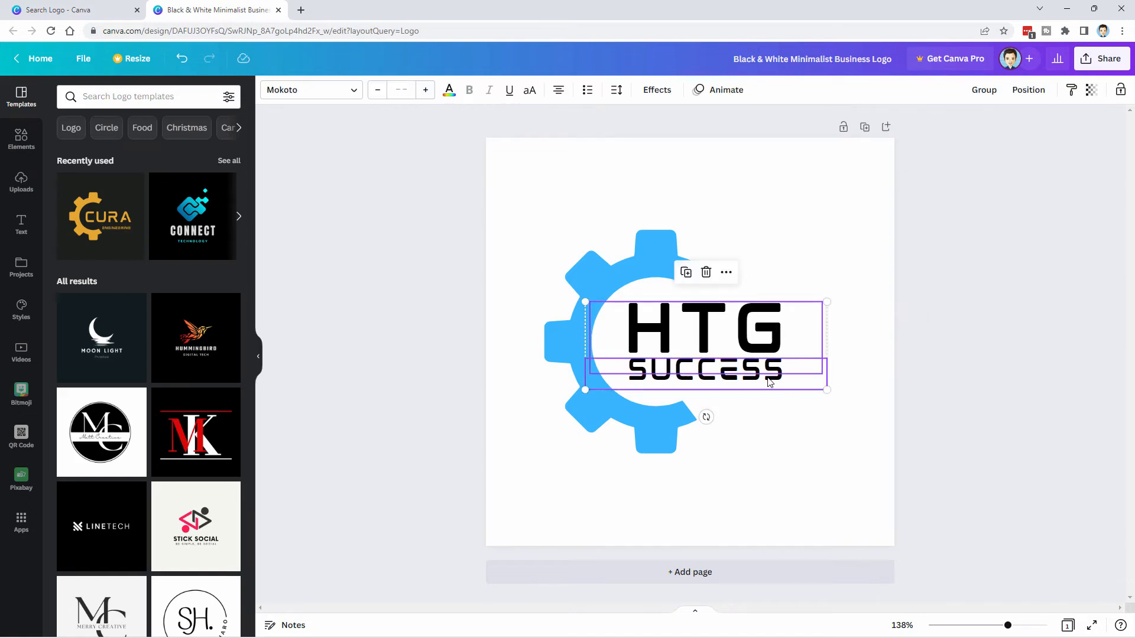
left_click_drag(768, 382, 760, 377)
left_click(1003, 313)
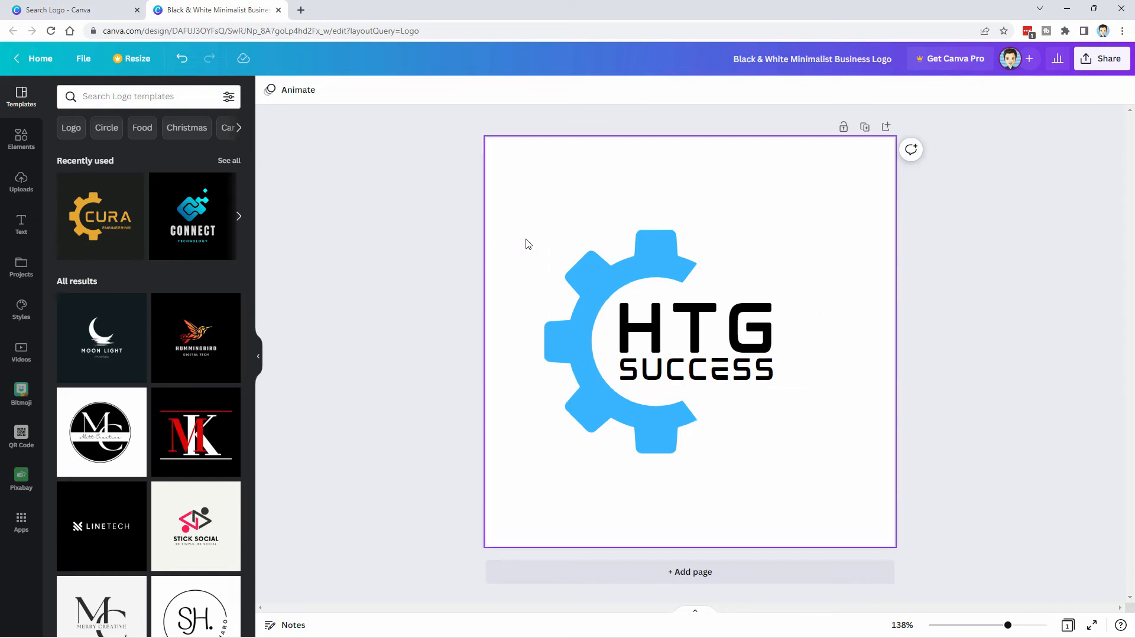
- Move the gear and both texts together to the right, nearer the page's horizontal centre
left_click(568, 308)
left_click(726, 346, "shift")
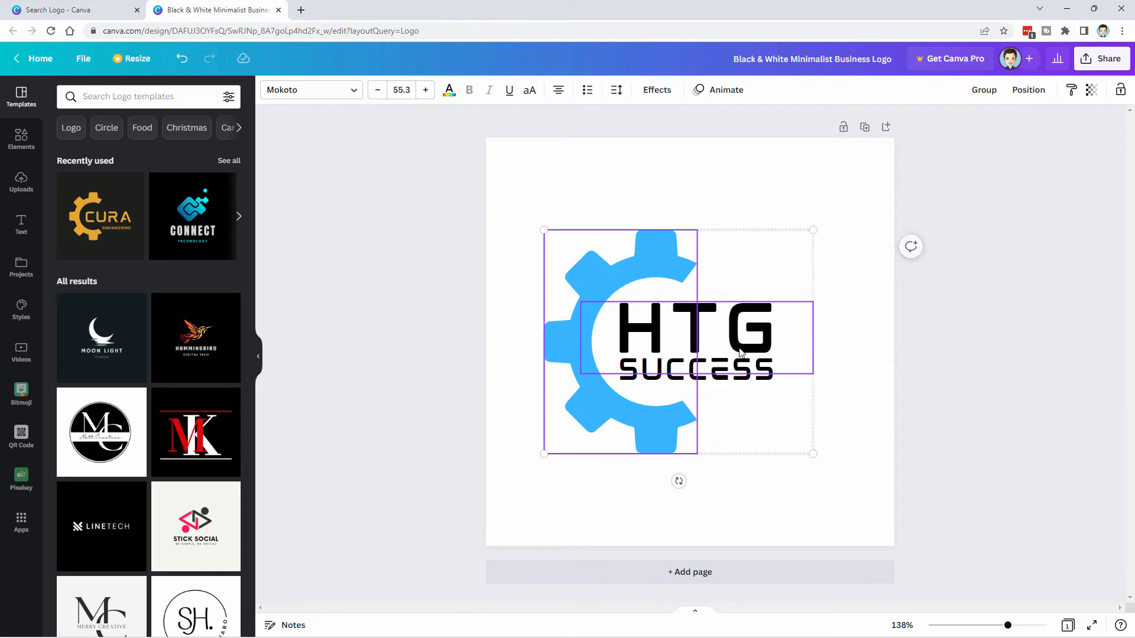
left_click(742, 378, "shift")
left_click_drag(740, 379, 783, 379)
left_click(968, 313)
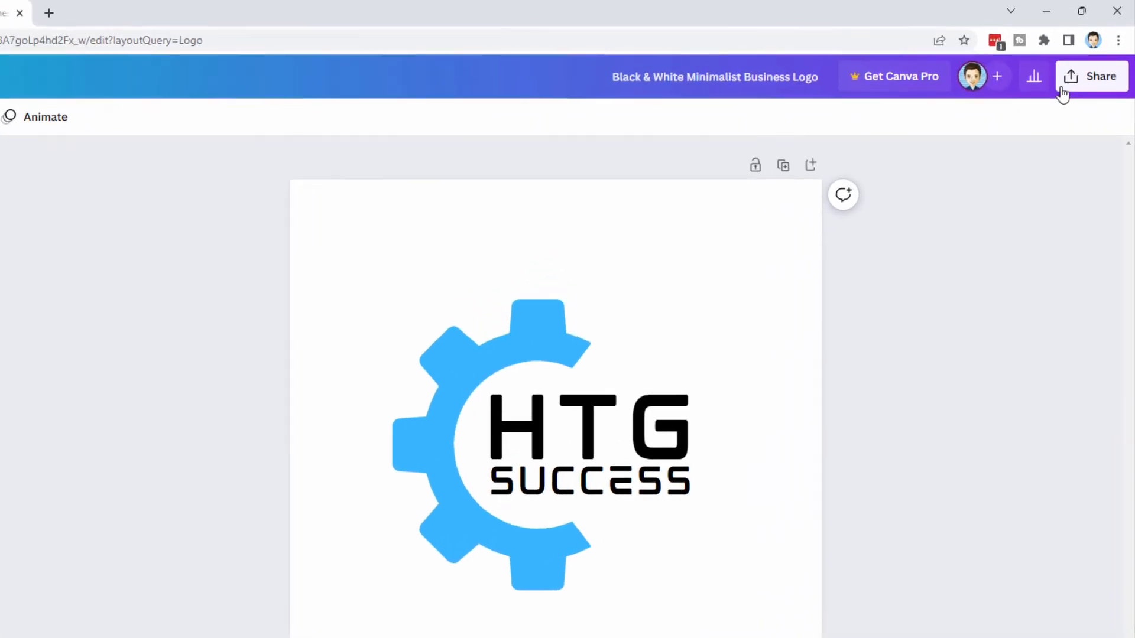
- Download the logo design as a PNG and save it as Black & White Minimalist Business Logo.png in the Pack folder
left_click(1101, 58)
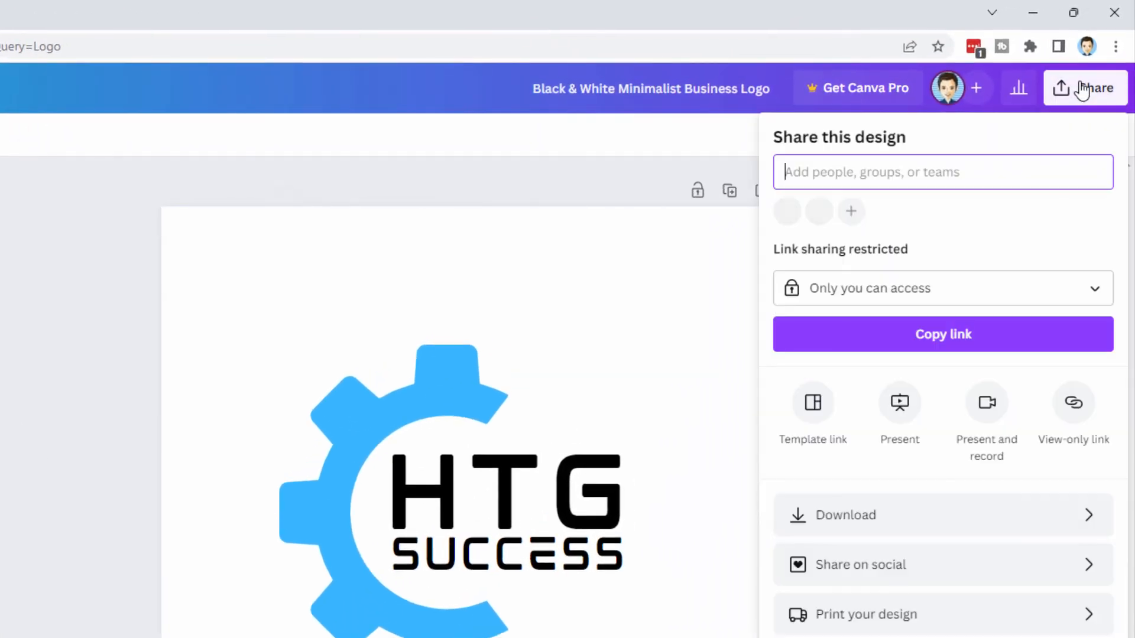
left_click(846, 524)
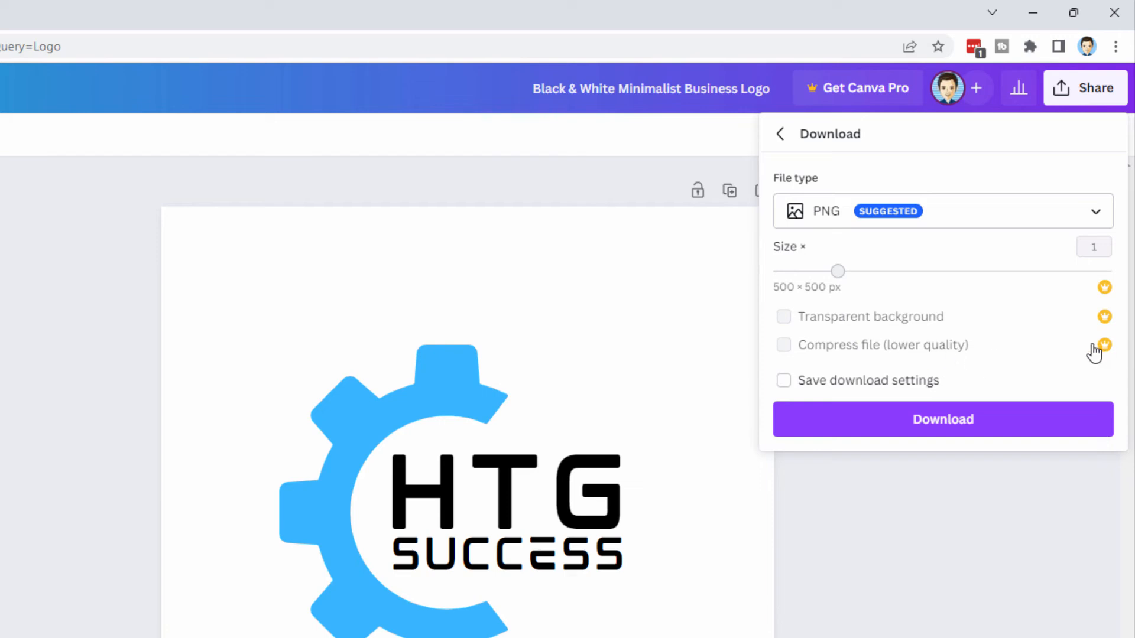
left_click(952, 425)
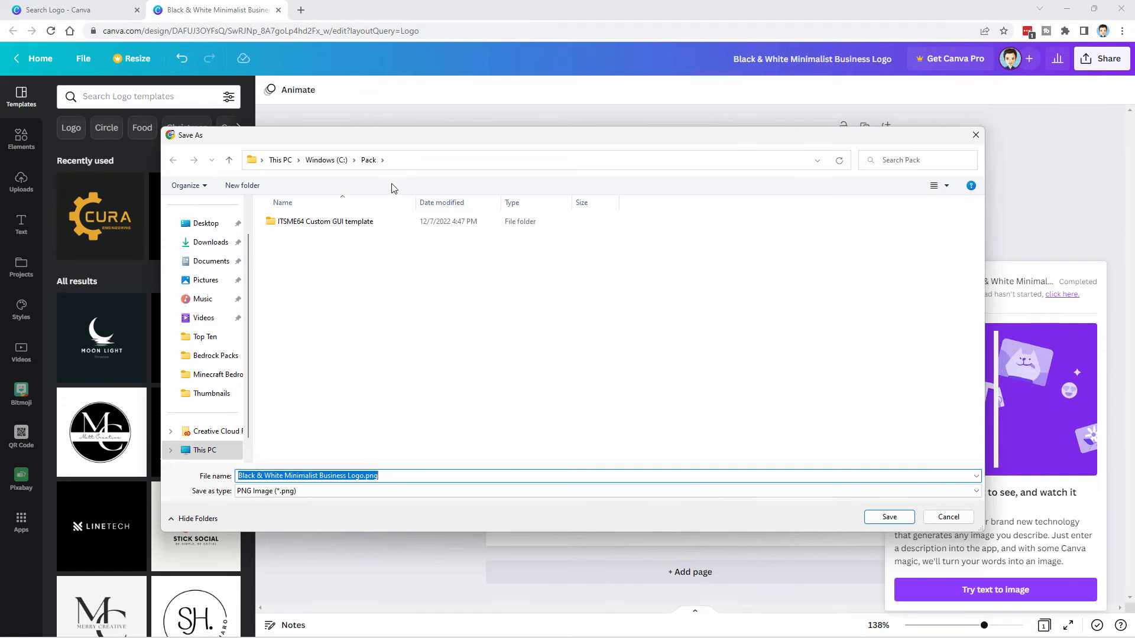
left_click(889, 517)
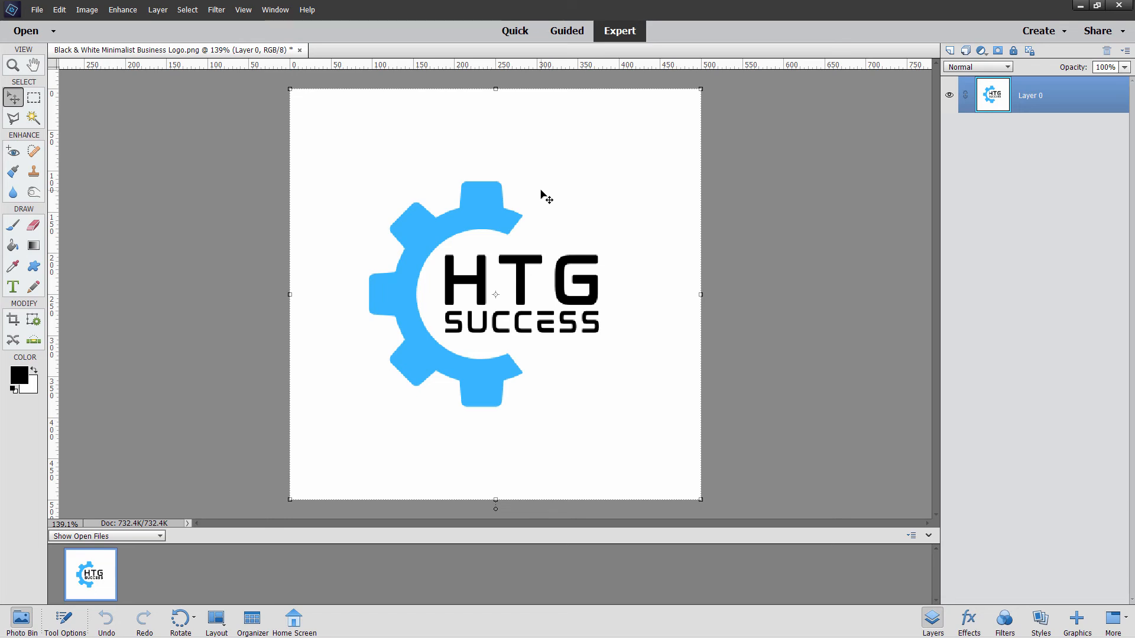
- In Photoshop Elements, duplicate the downloaded logo's layer under the default copy name and hide the original Layer 0
right_click(1029, 100)
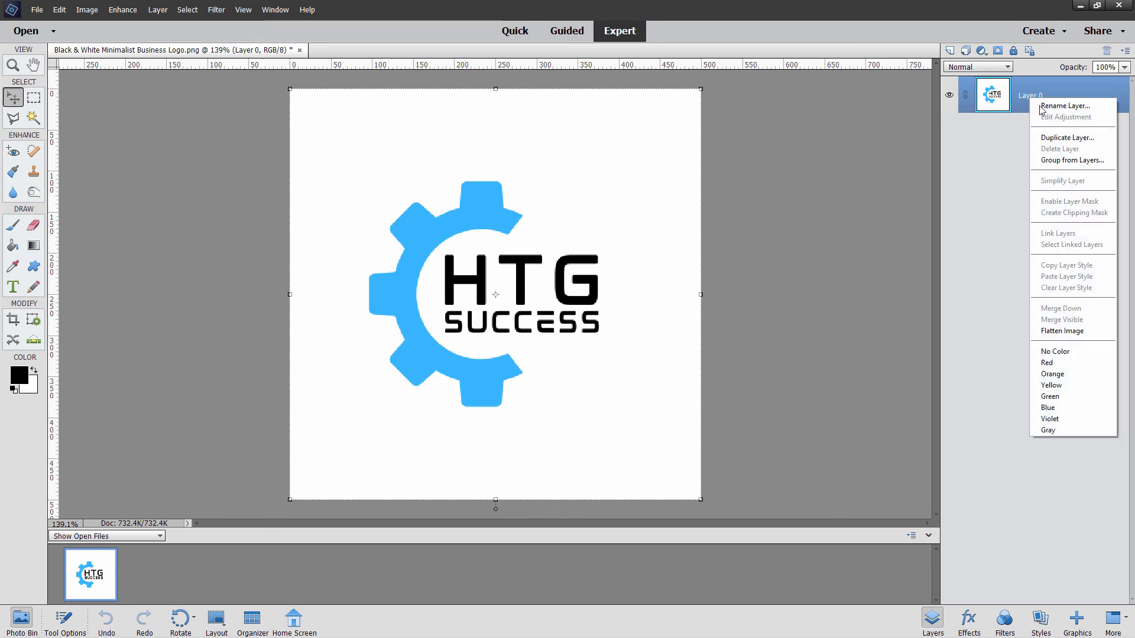
left_click(1058, 137)
key("Return")
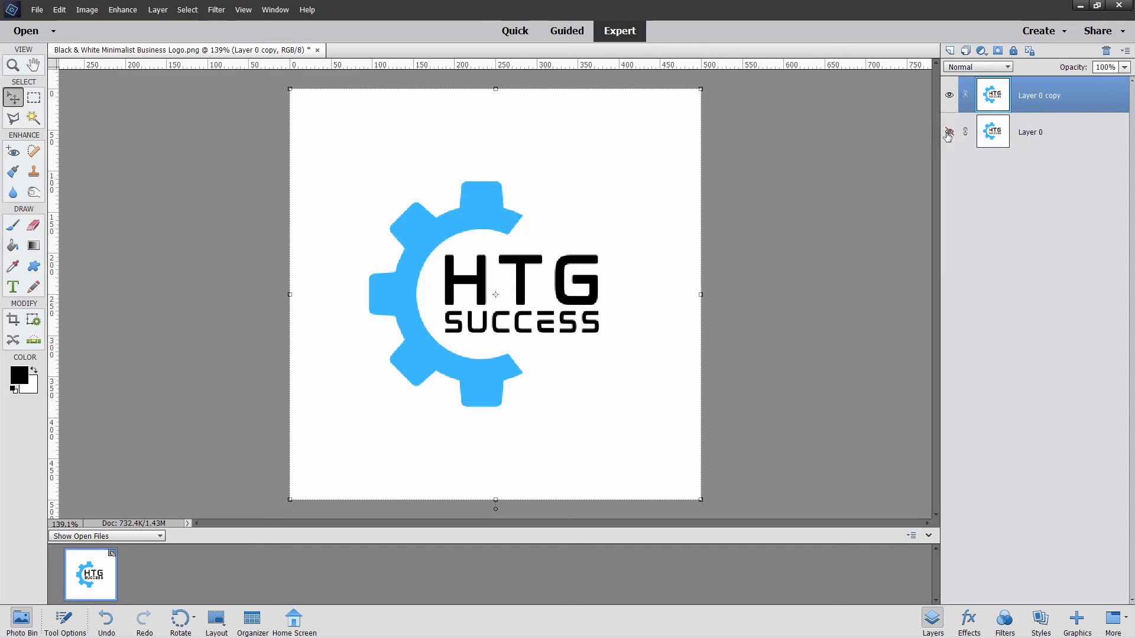
- Mask out the white background on the layer copy, using an inverted Magic Wand selection of that background
left_click(34, 118)
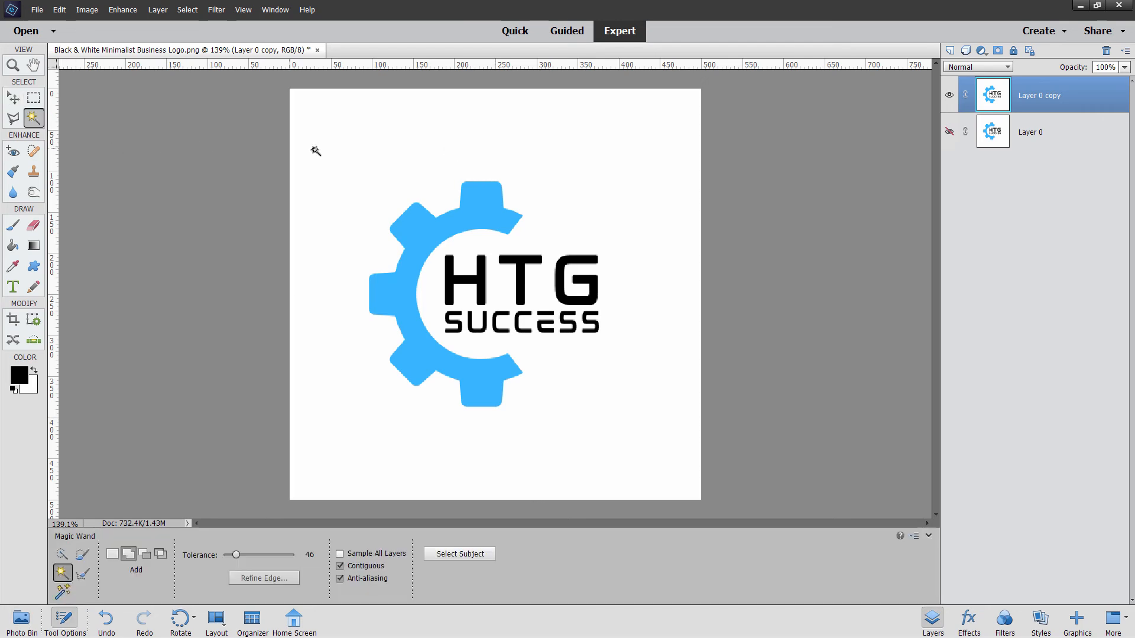
left_click(328, 154)
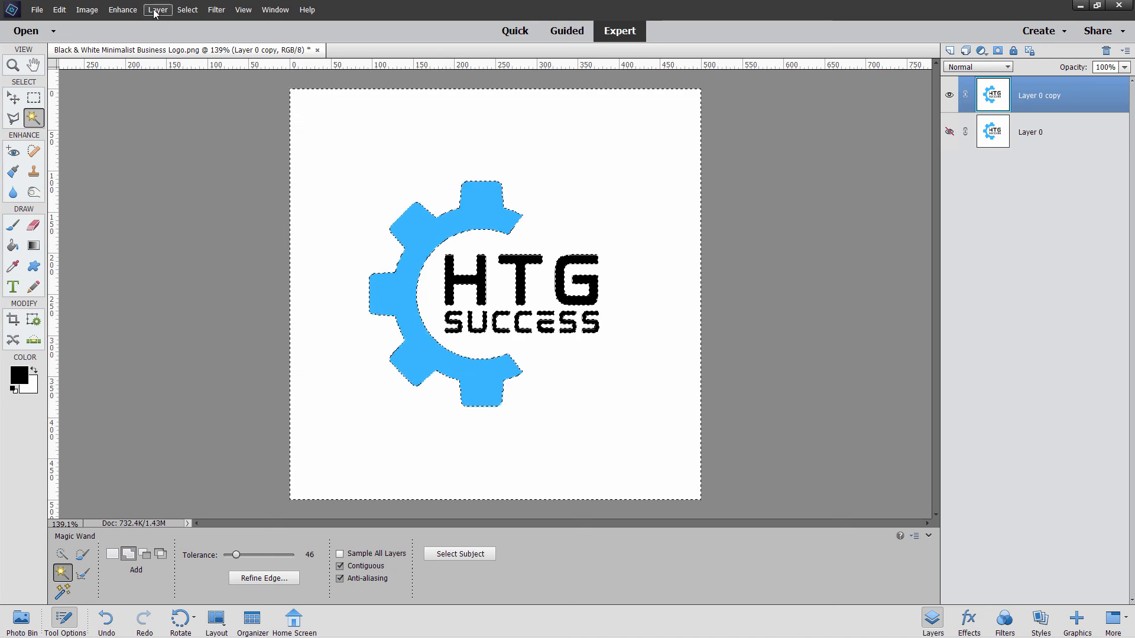
left_click(188, 10)
left_click(212, 54)
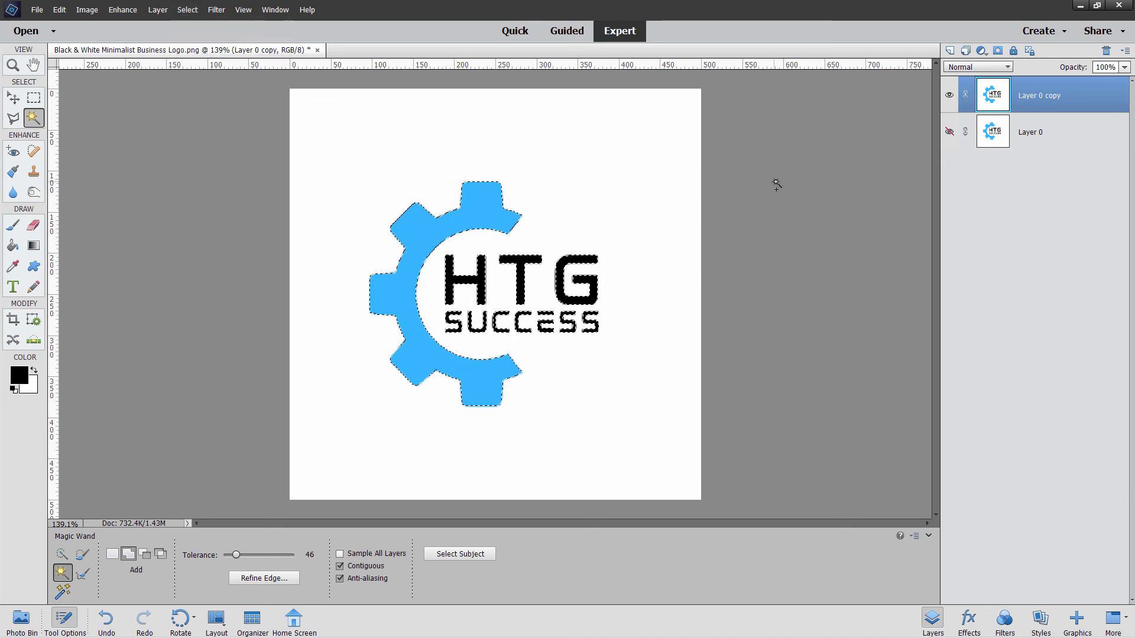
left_click(997, 51)
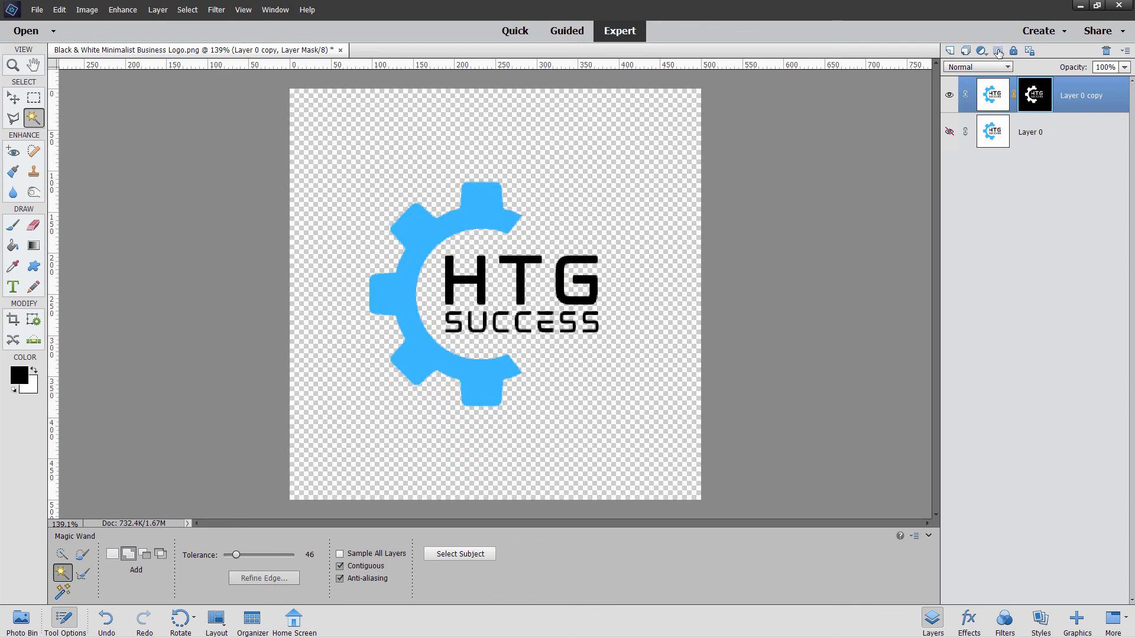